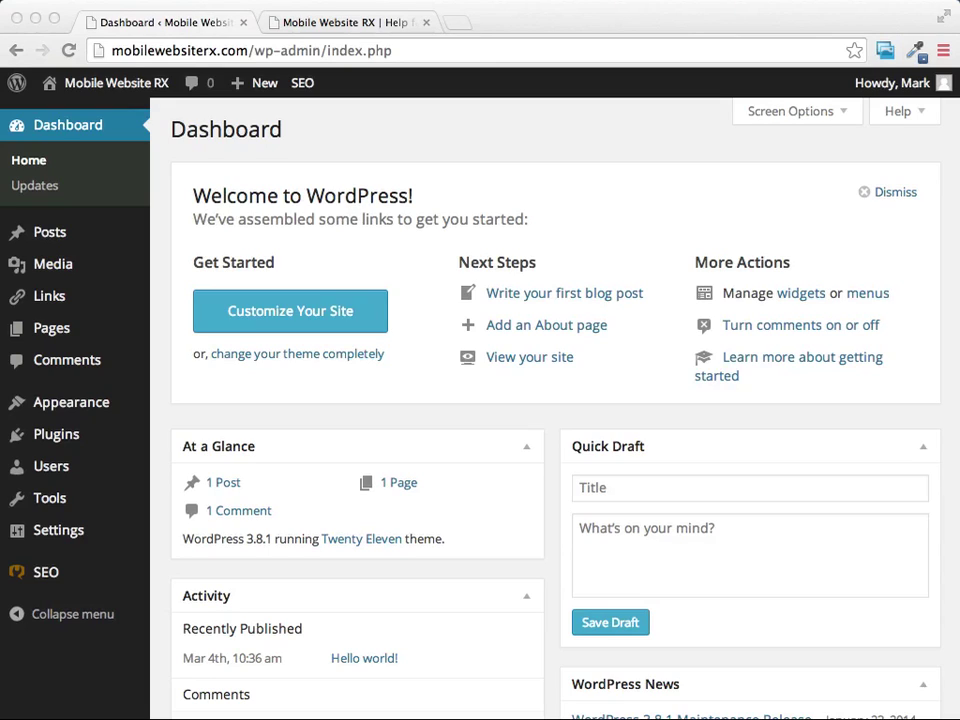
Look over the live site's home page and open its "Hello world!" post
left_click(355, 23)
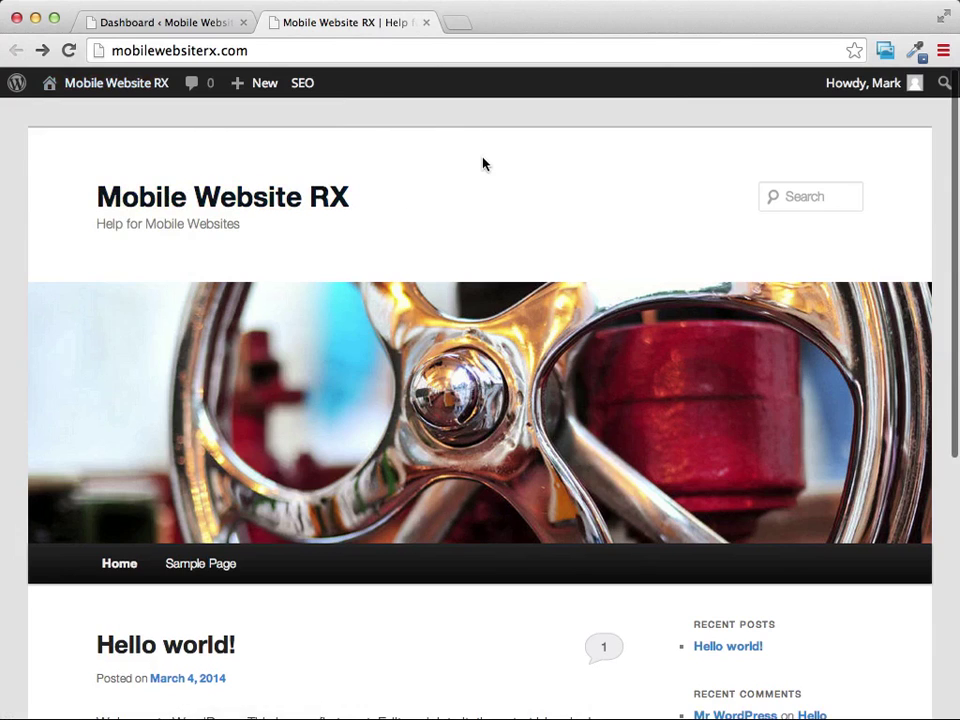
scroll(482, 163, "down", 3)
scroll(482, 163, "down", 1)
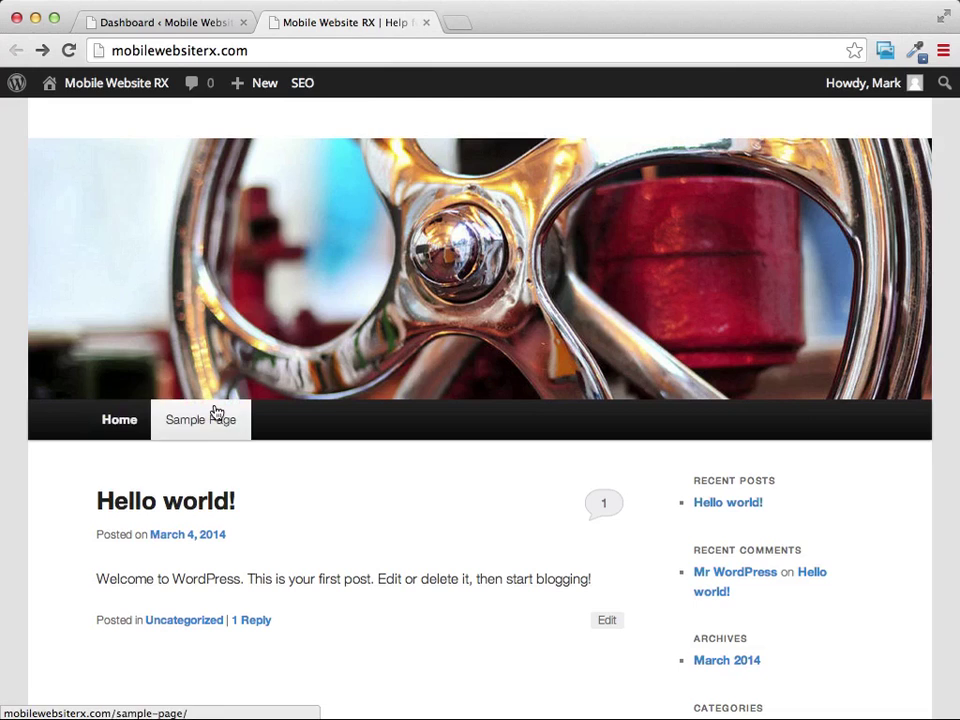
mouse_move(259, 90)
scroll(576, 387, "down", 3)
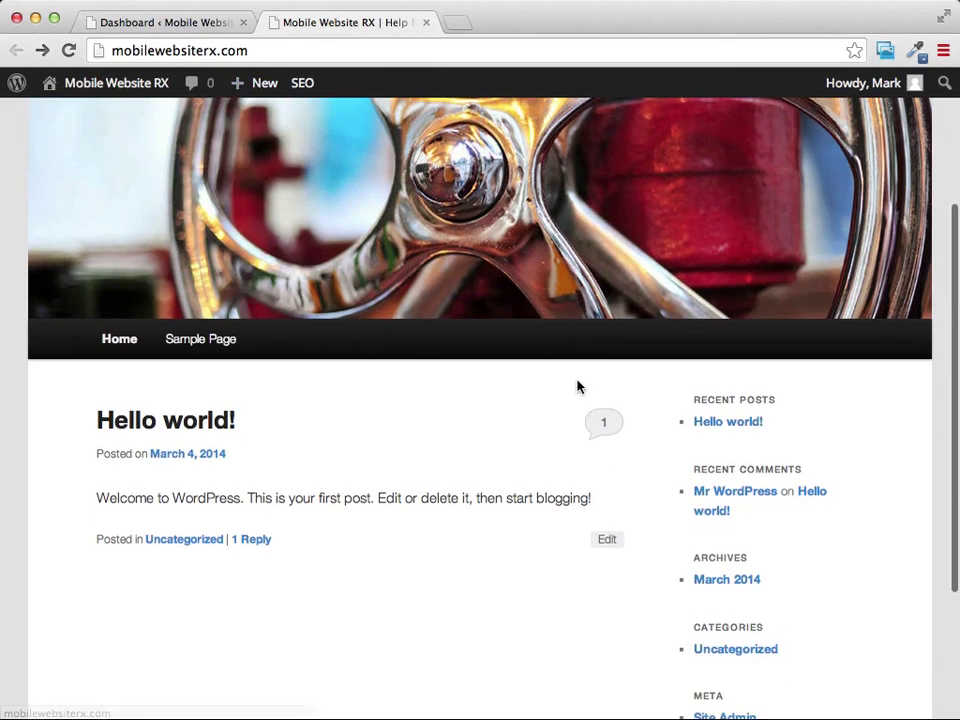
left_click(717, 425)
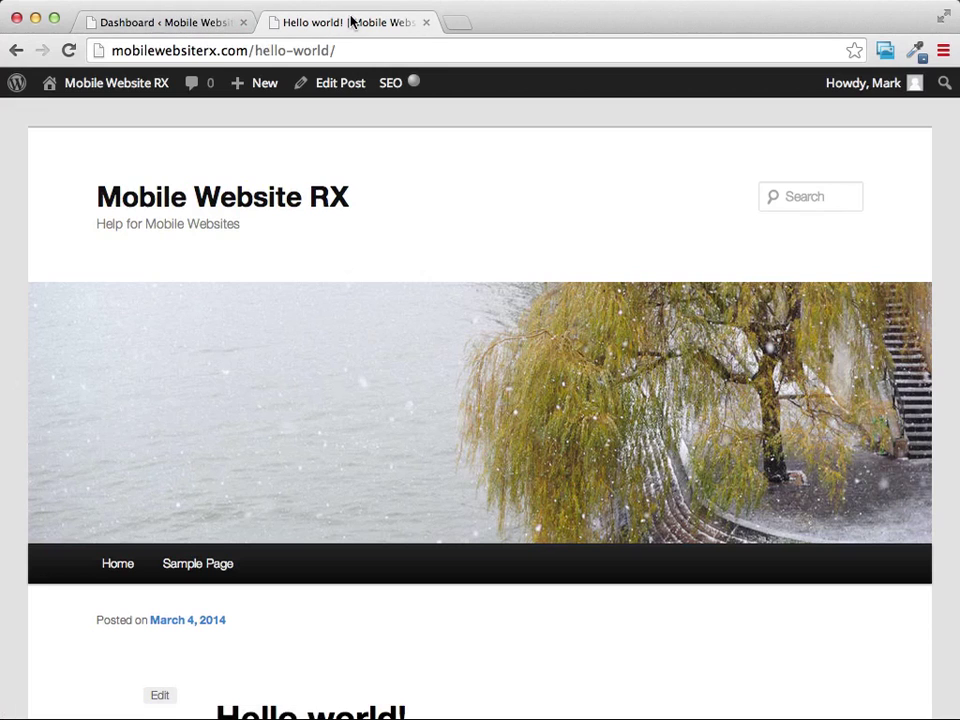
Return to the site's admin dashboard and move the "Hello world!" post to the trash
left_click(166, 22)
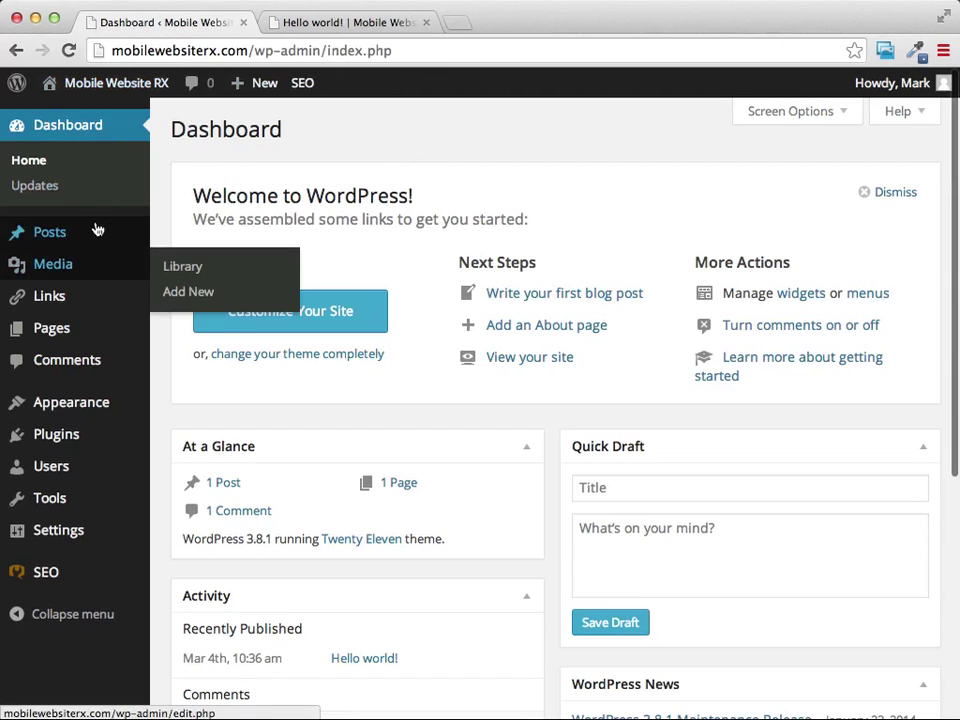
left_click(50, 236)
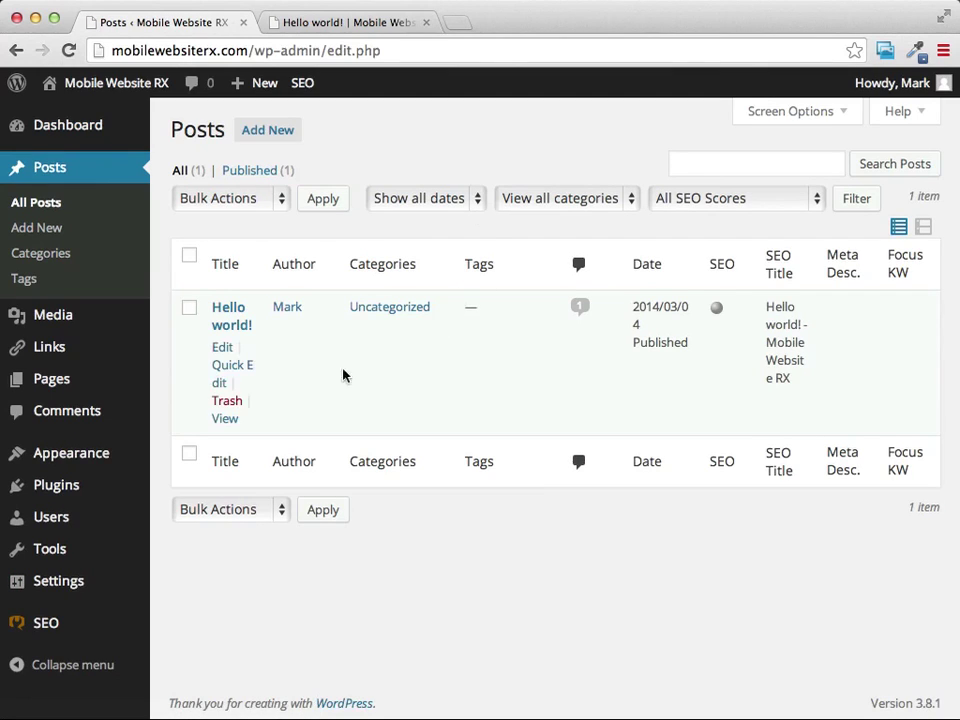
left_click(189, 310)
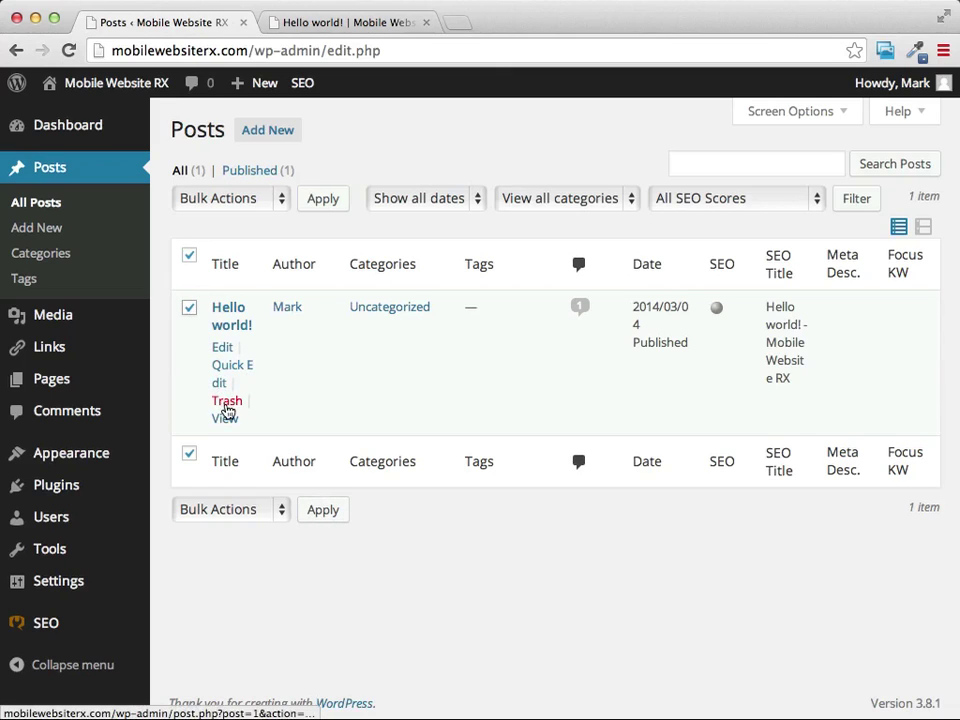
left_click(227, 403)
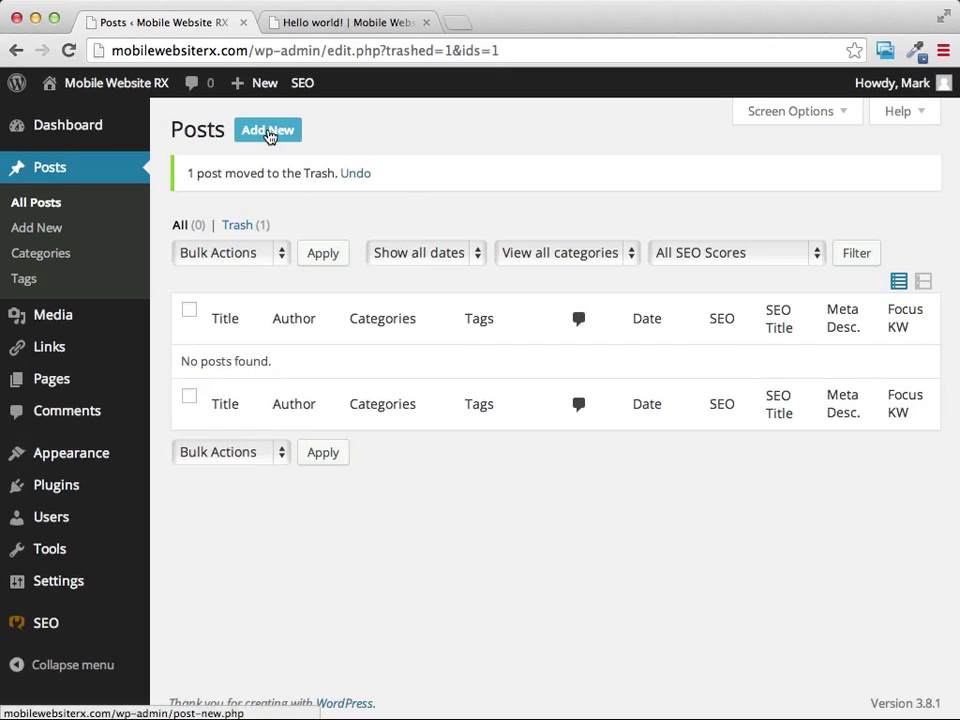
Create a new post titled "A New Mobile Website"
left_click(268, 132)
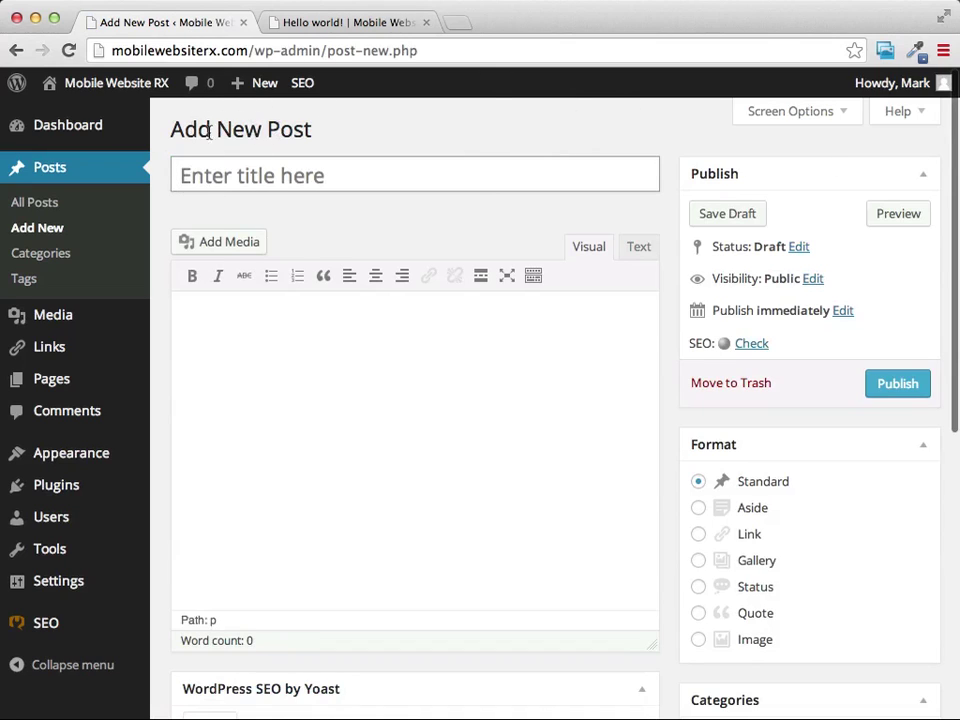
left_click(325, 176)
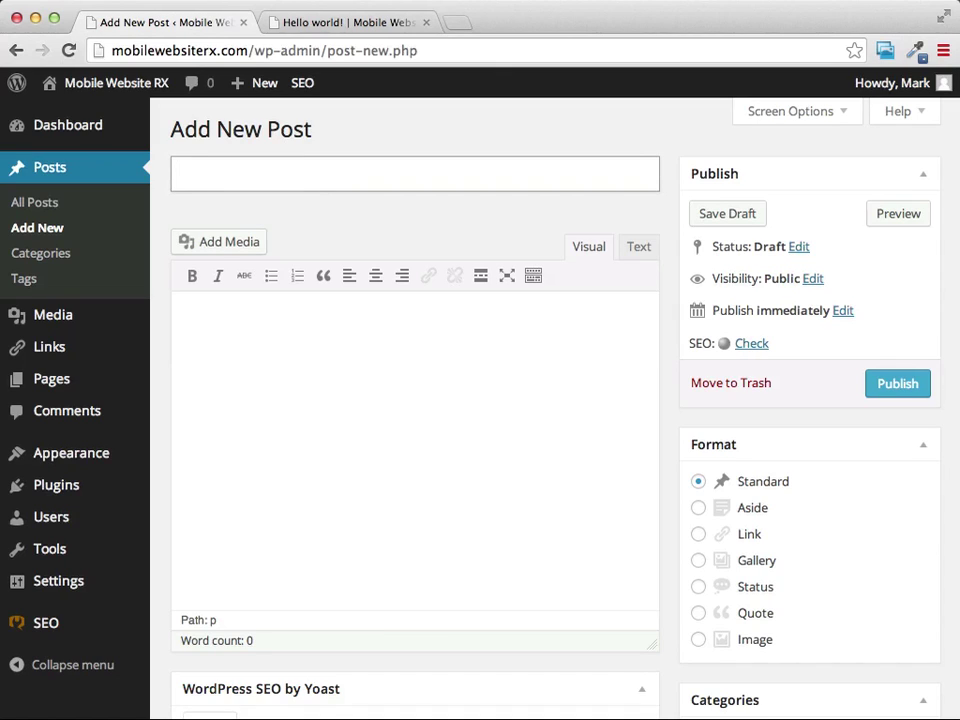
type("A New Mobile ")
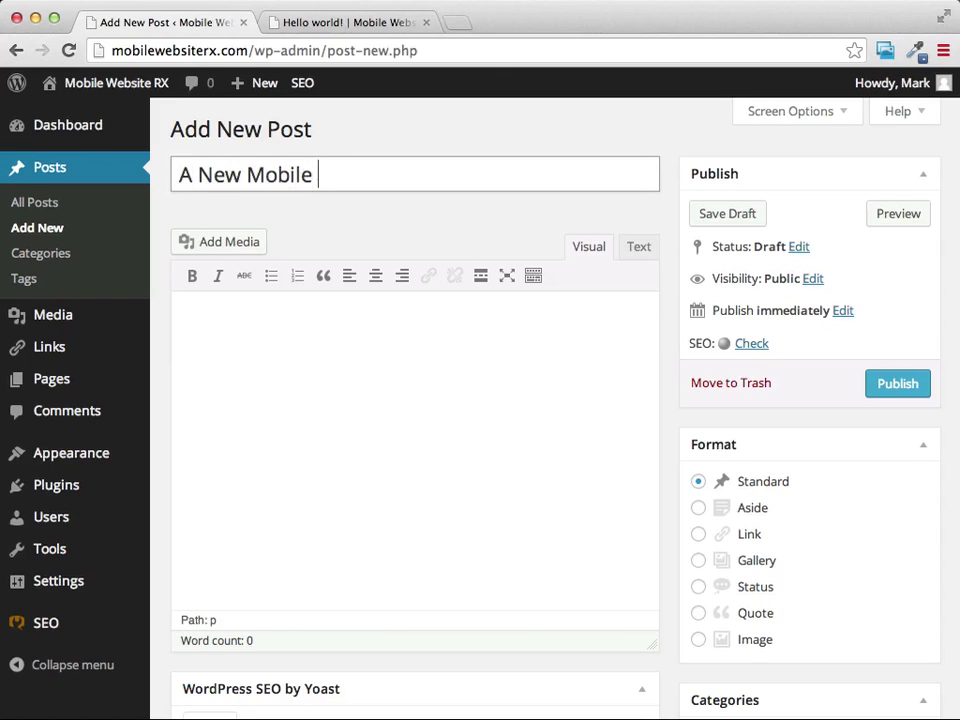
type("Website")
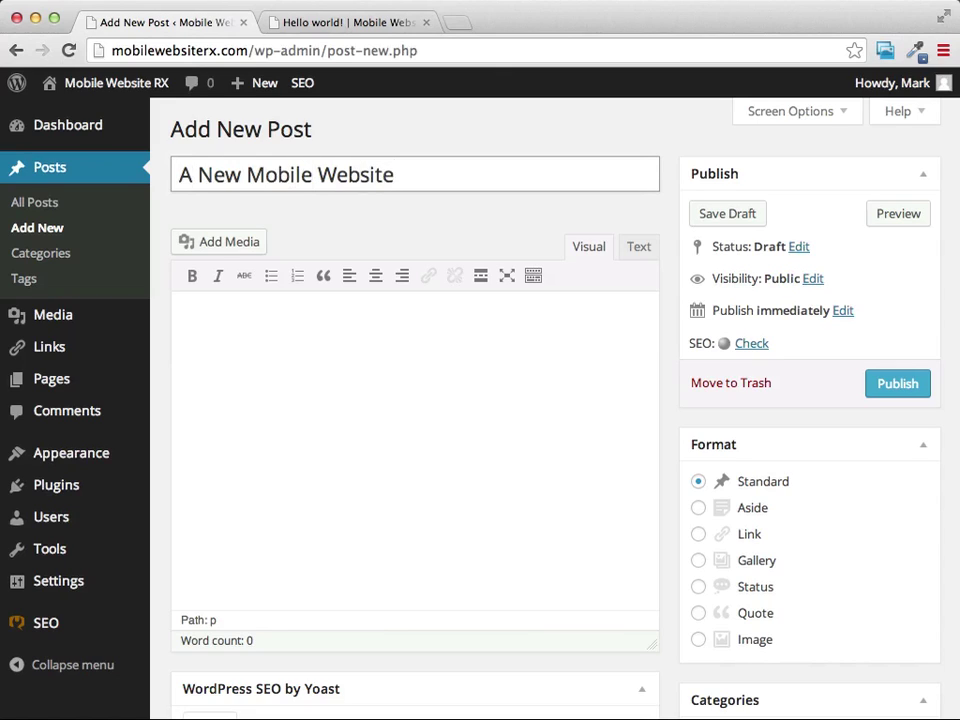
Write two body paragraphs: "This is where our content goes." and "We can talk about whatever we want on this page."
left_click(422, 358)
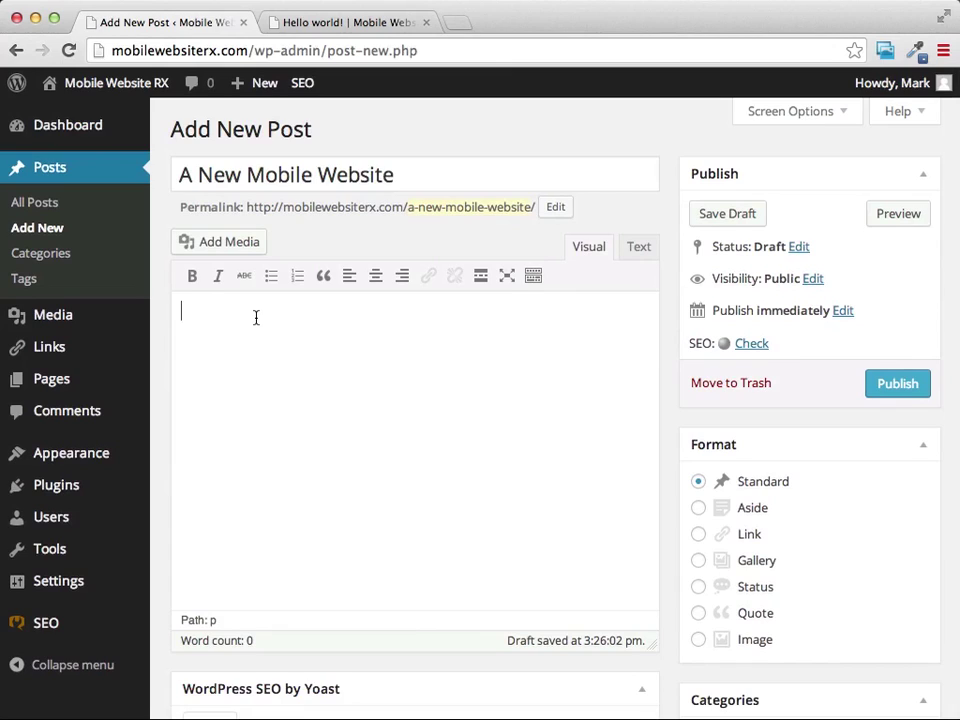
type("This is where our content goes.  ")
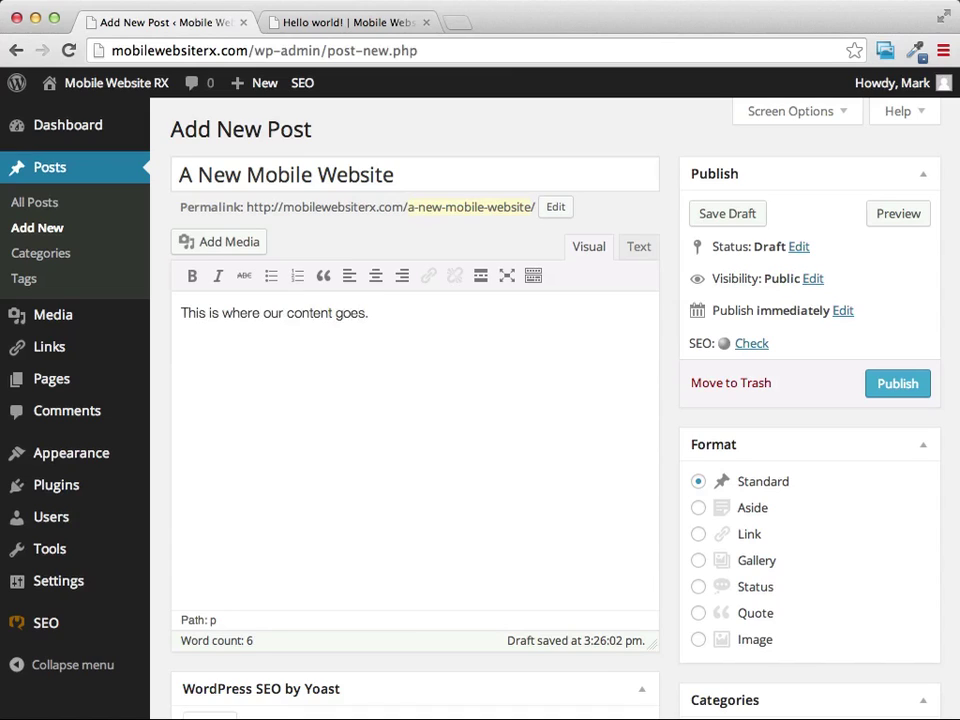
type("We can talk about ")
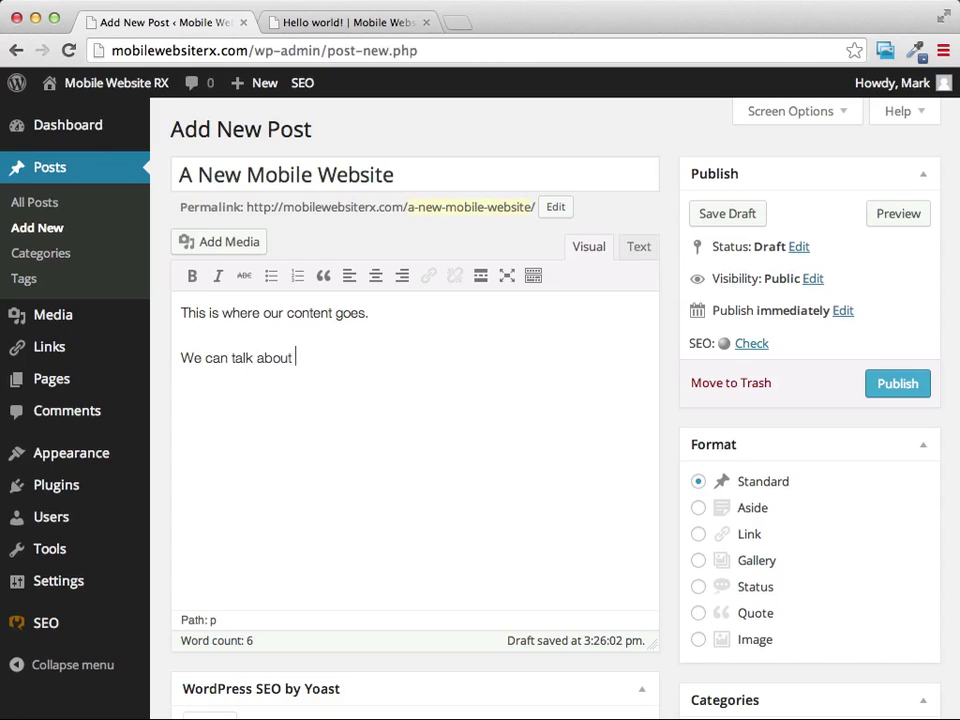
type("whatever we want on this page.")
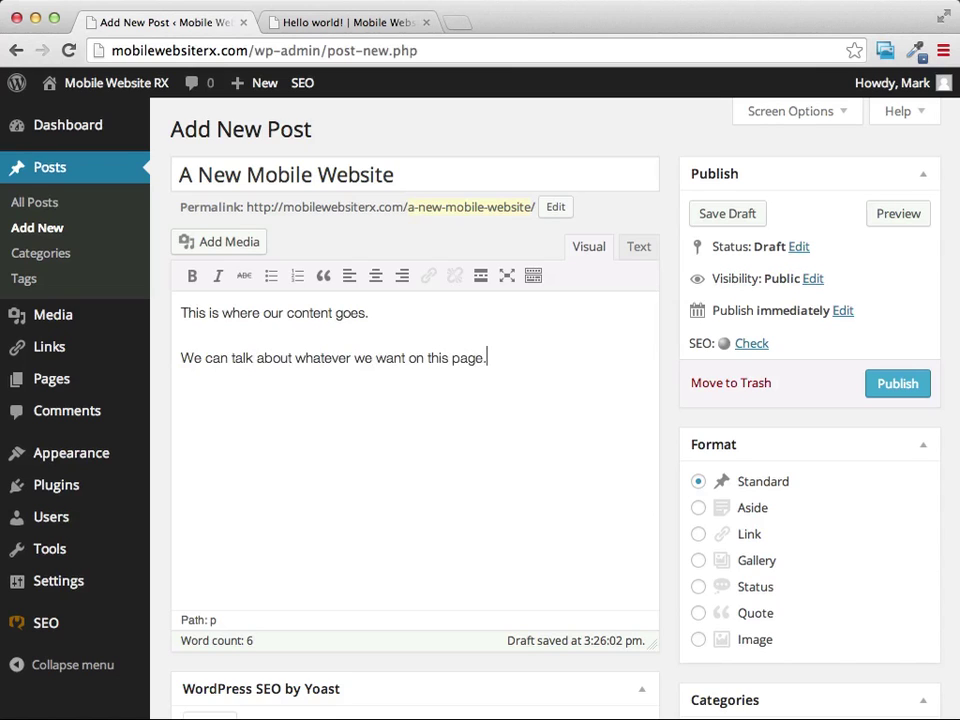
Show the post editor's extra formatting tools (Kitchen Sink) and view the available paragraph formats
scroll(500, 295, "down", 2)
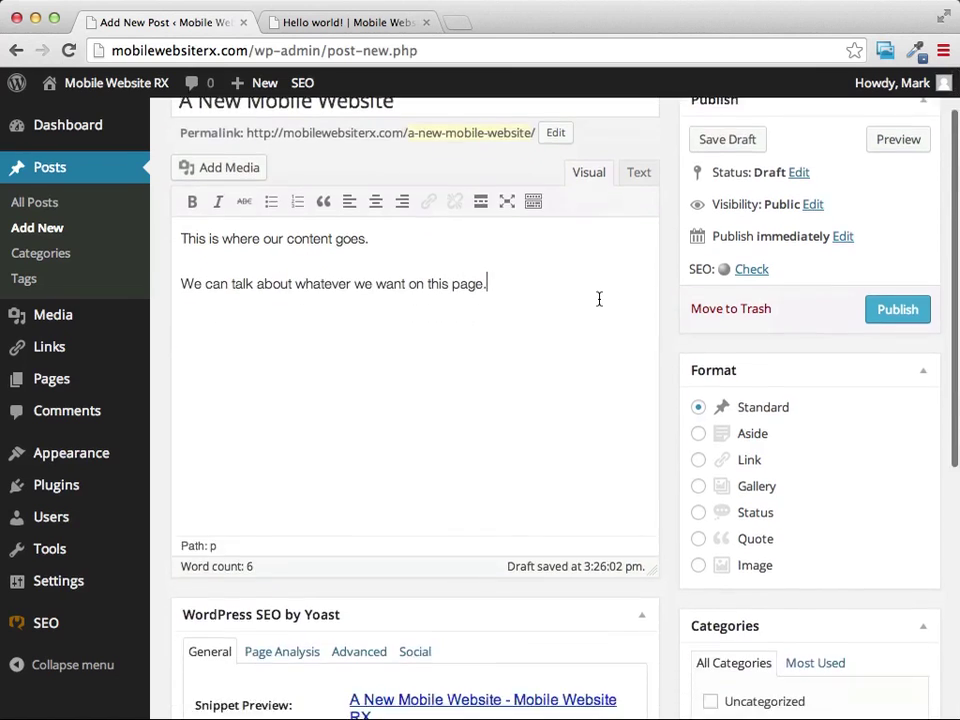
scroll(597, 298, "up", 1)
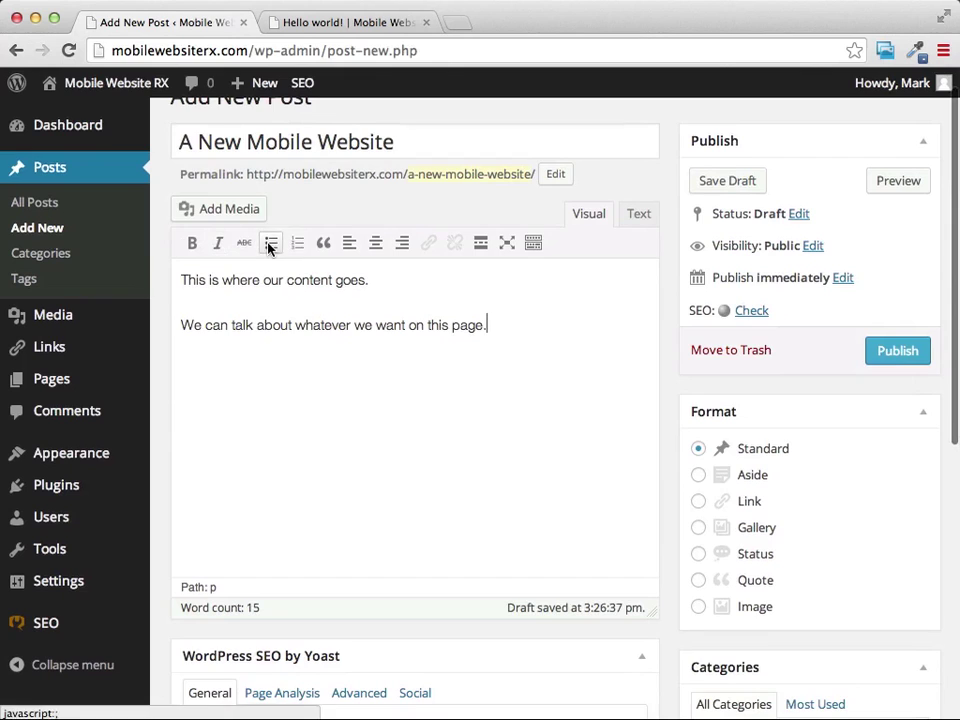
scroll(290, 268, "up", 1)
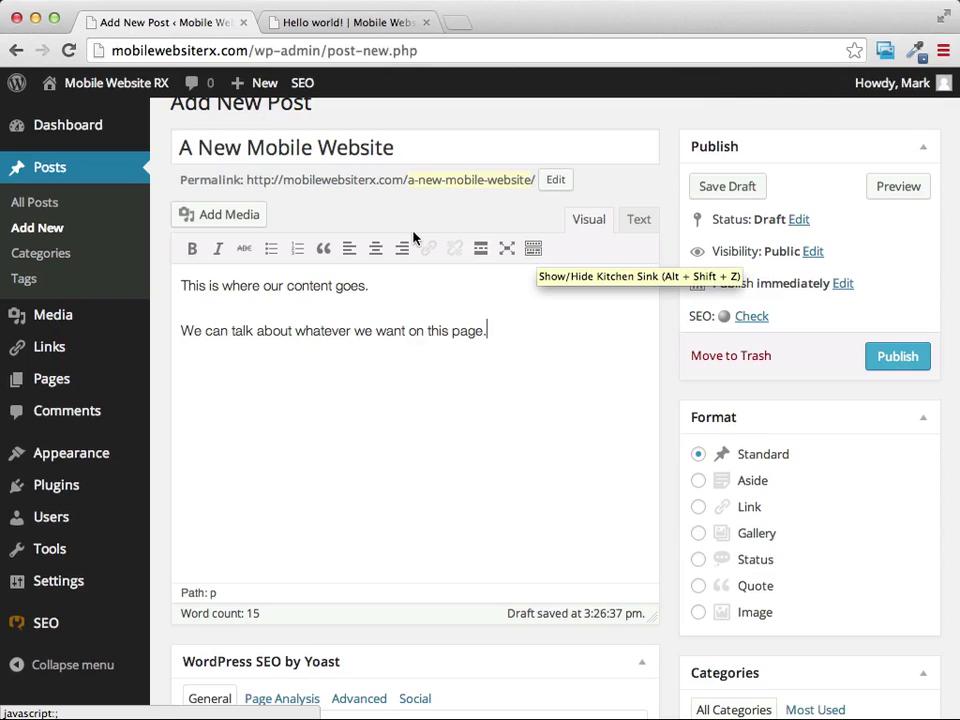
left_click(532, 250)
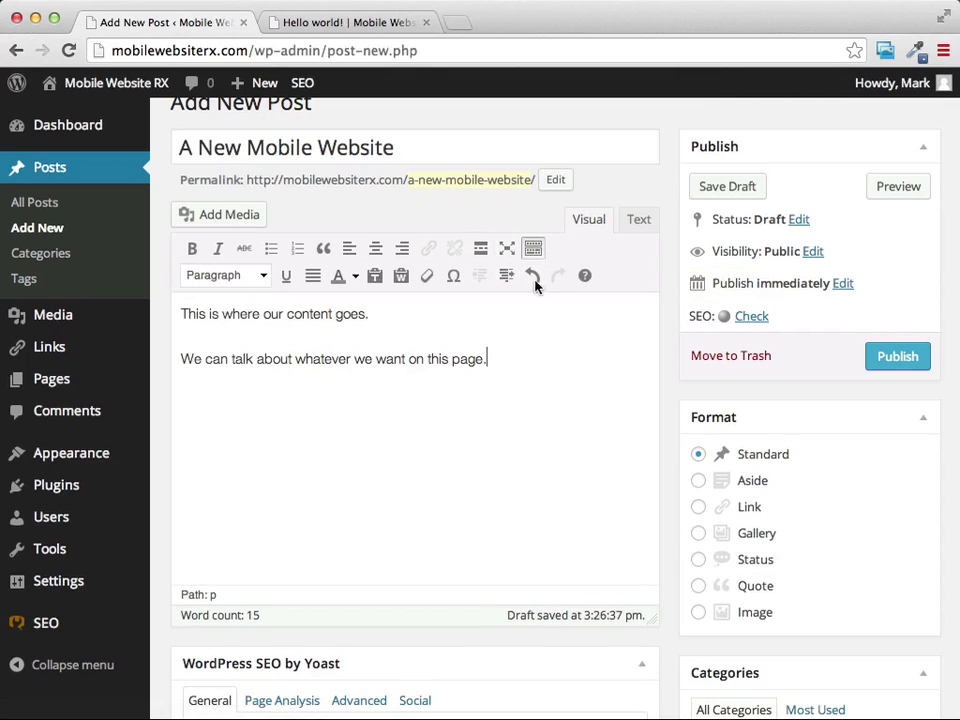
left_click(262, 277)
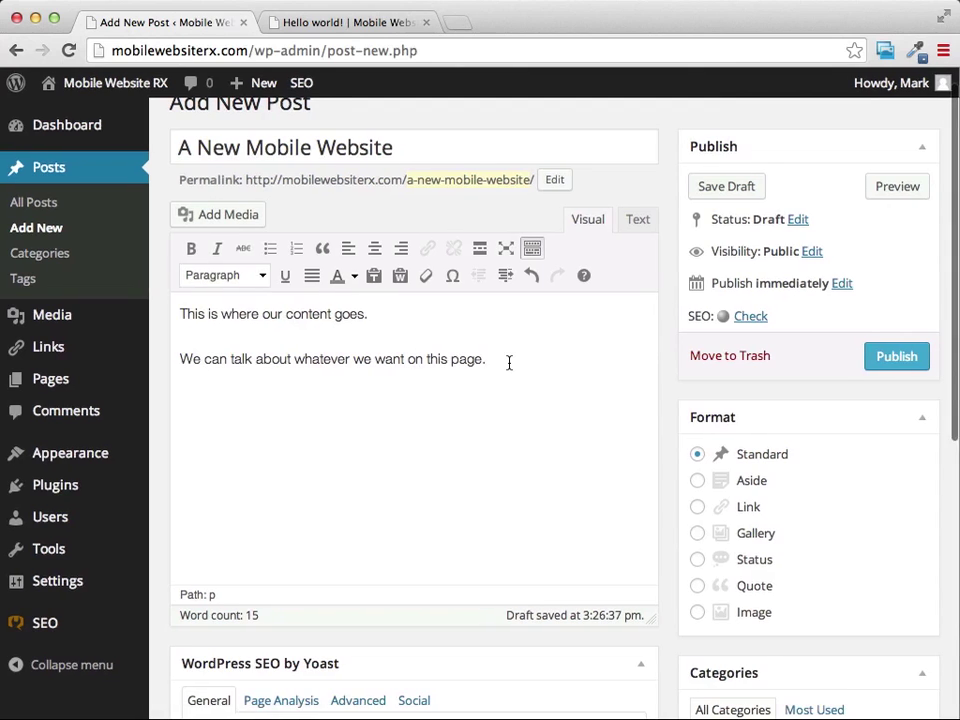
scroll(509, 363, "right", 1)
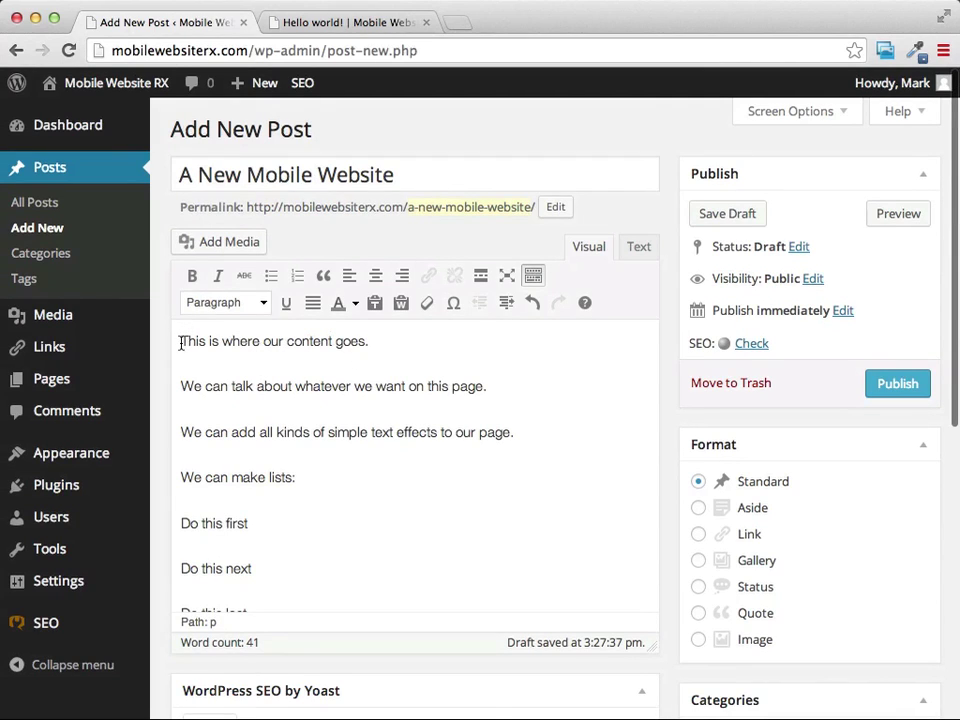
Format the line "This is where our content goes." as Heading 1
left_click_drag(181, 344, 373, 341)
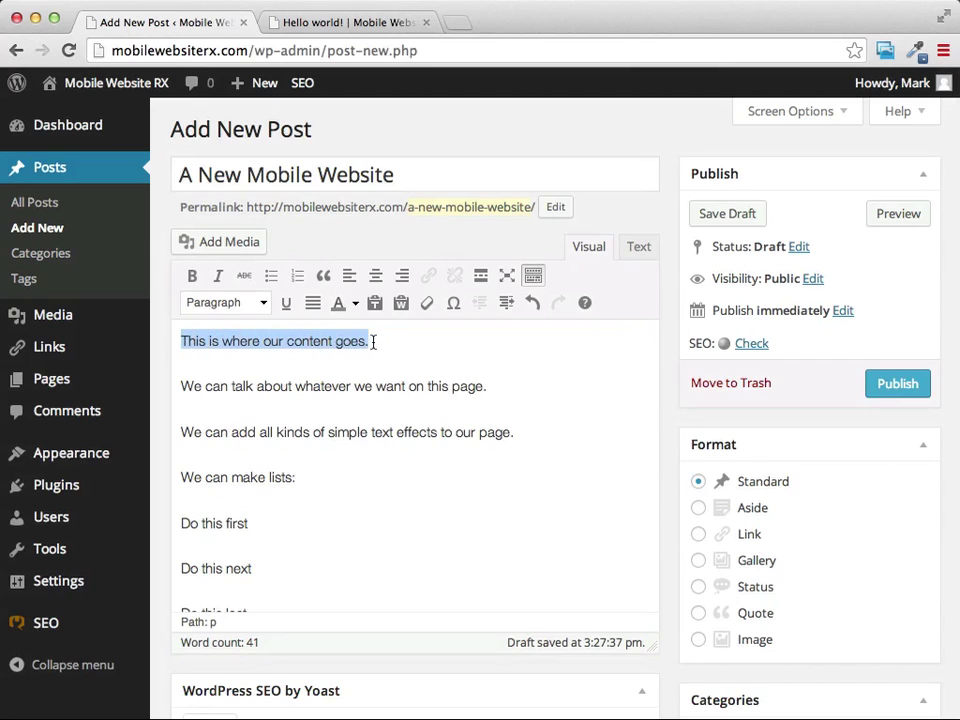
left_click(263, 305)
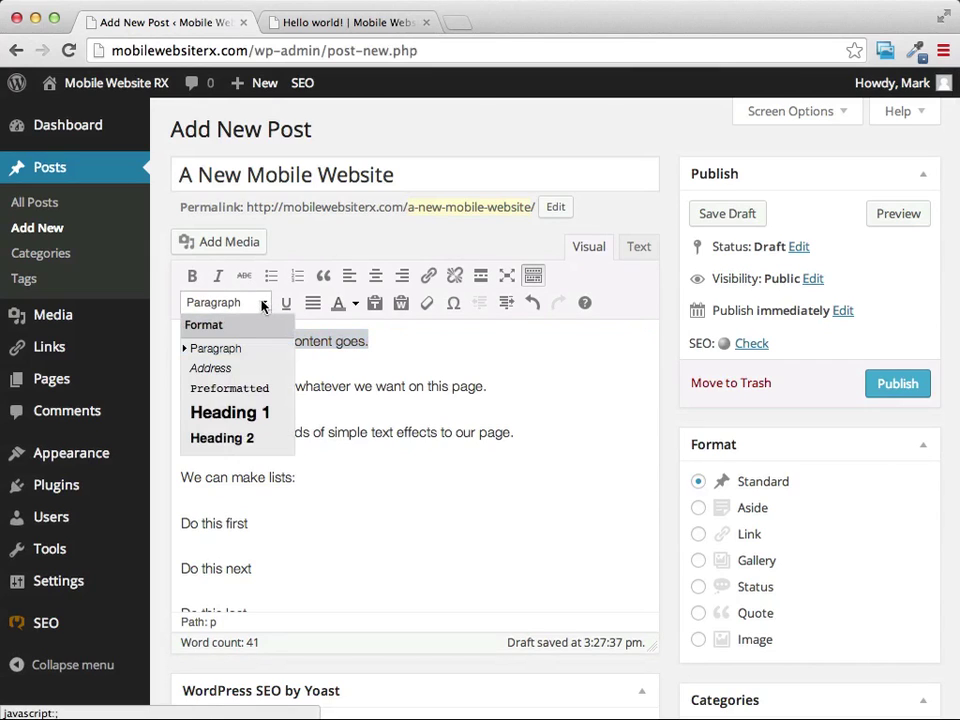
left_click(234, 412)
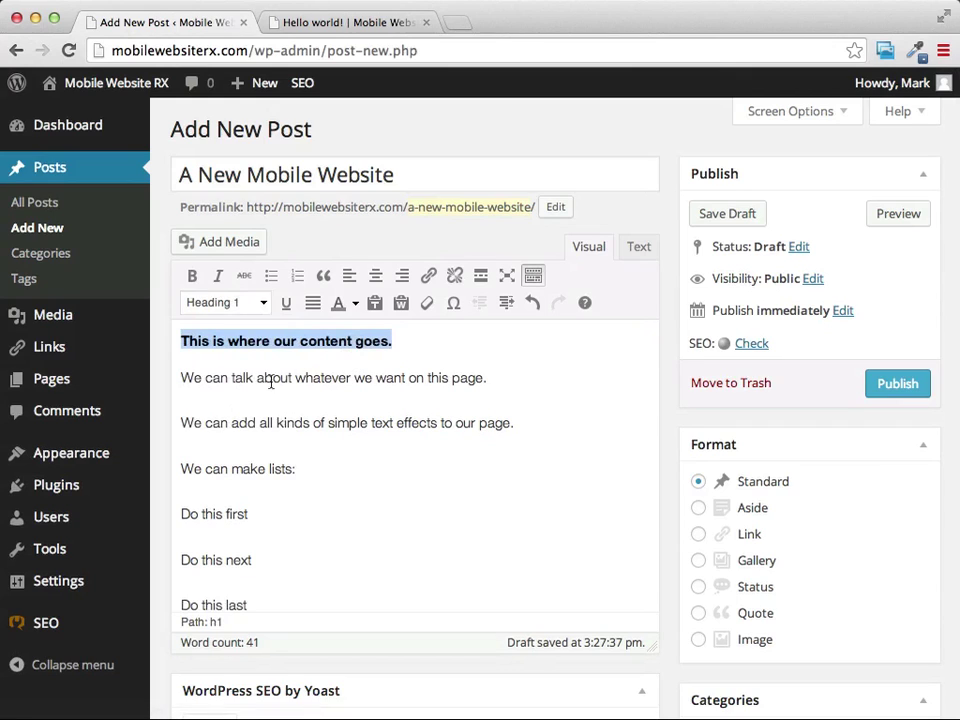
Make the word "whatever" in the second paragraph bold and underlined
left_click_drag(297, 378, 351, 378)
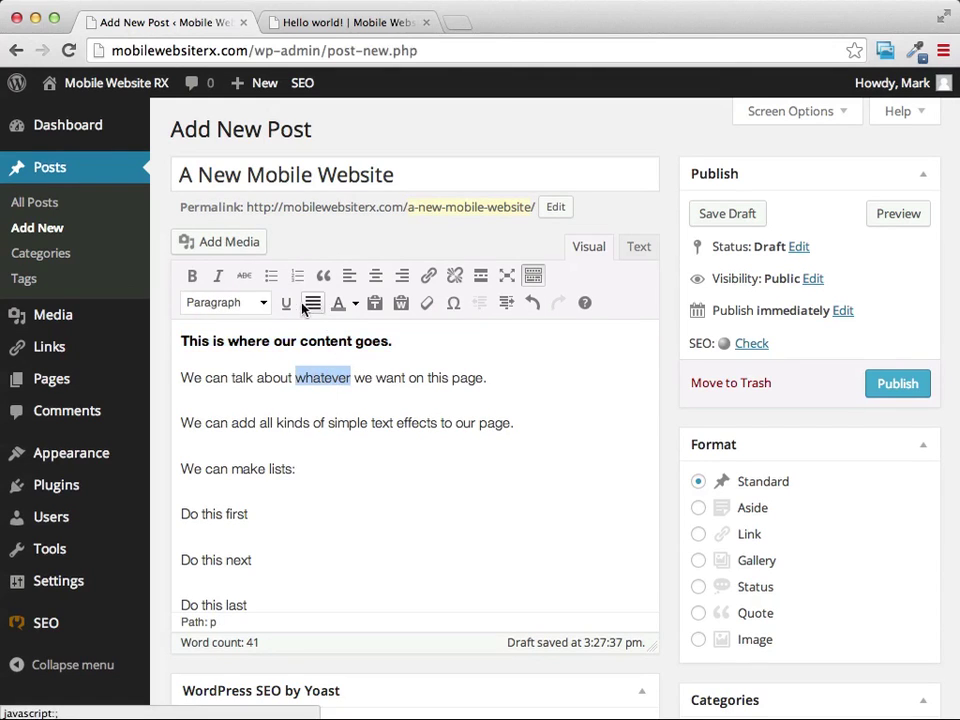
left_click(187, 278)
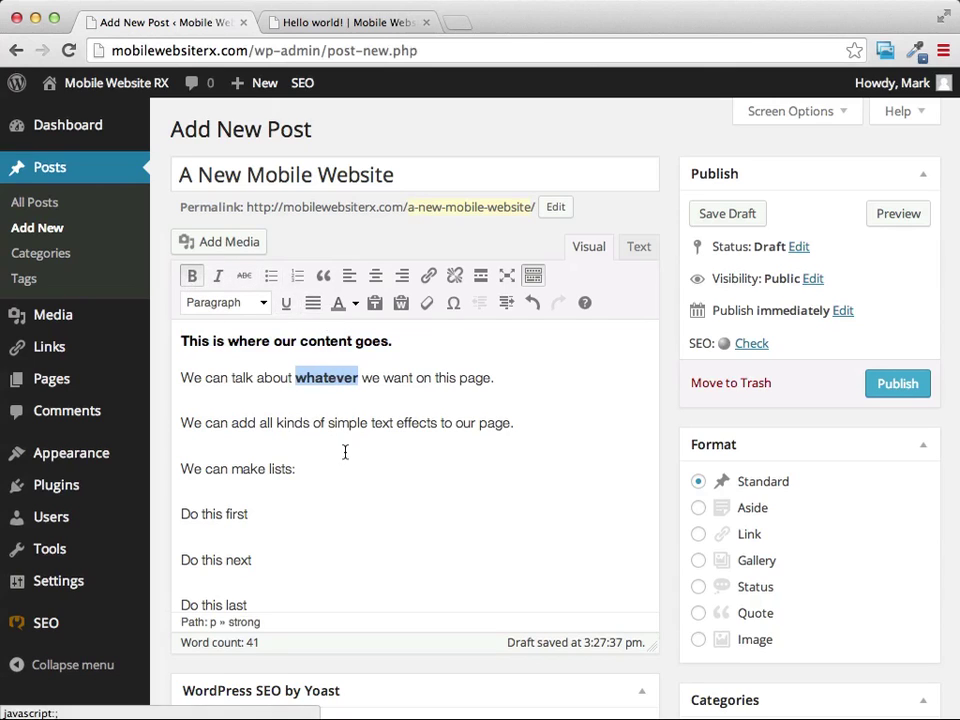
left_click(286, 303)
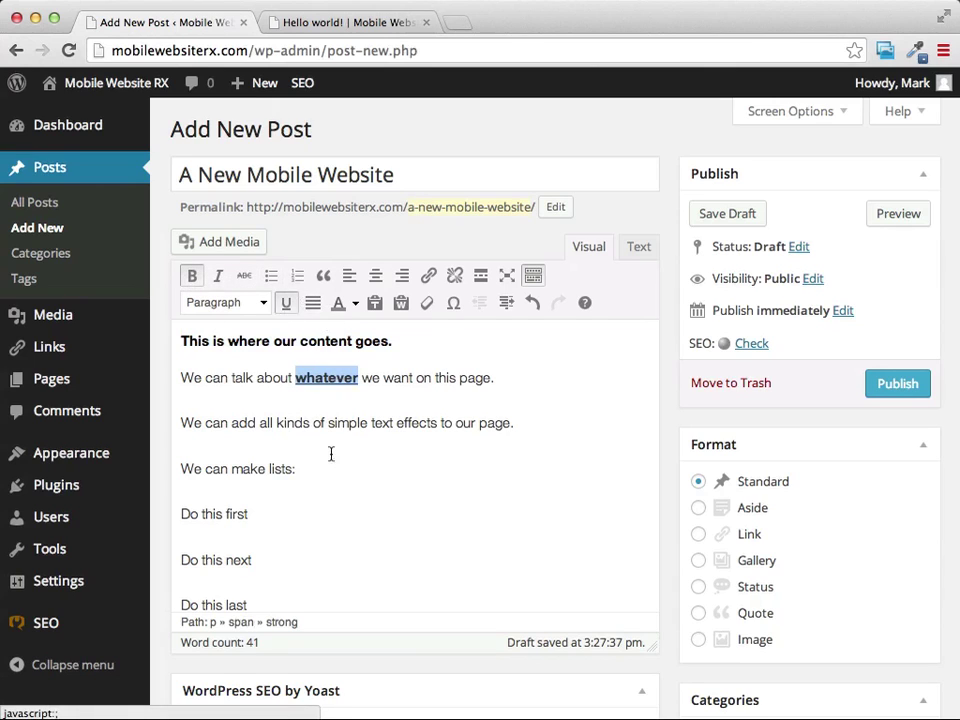
Turn the lines "Do this first", "Do this next" and "Do this last" into a numbered list
scroll(453, 450, "down", 3)
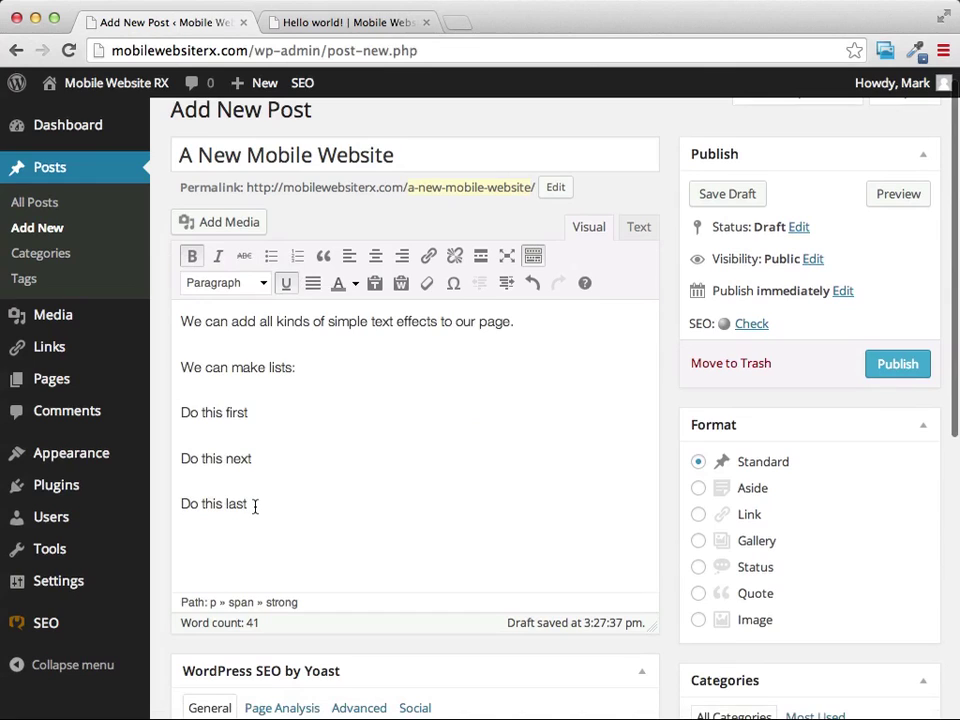
left_click_drag(252, 506, 179, 416)
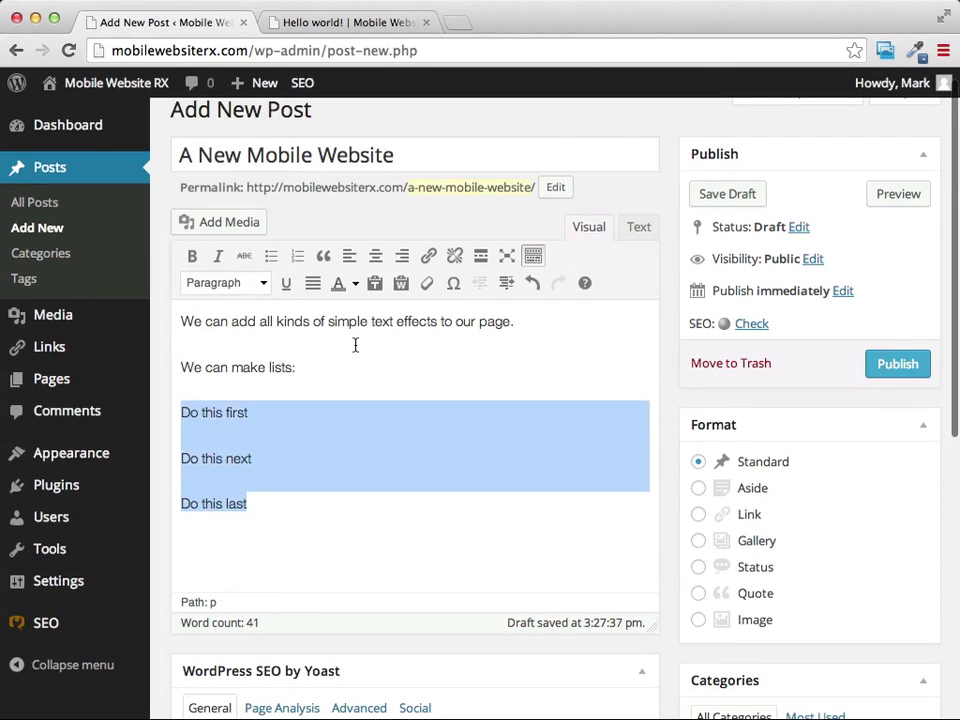
scroll(355, 343, "up", 1)
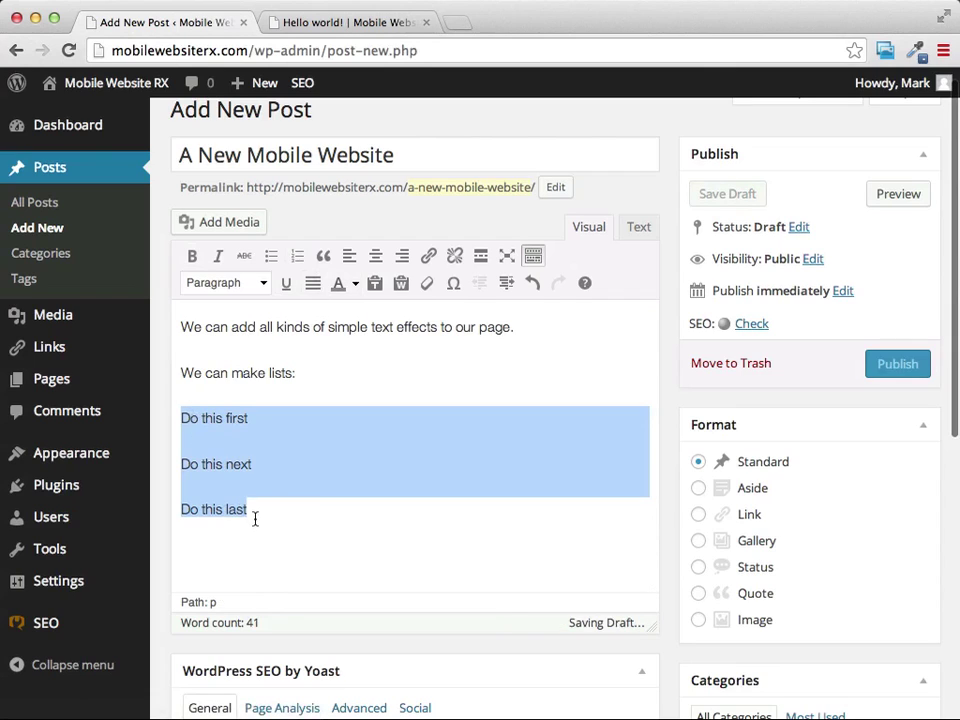
left_click(298, 256)
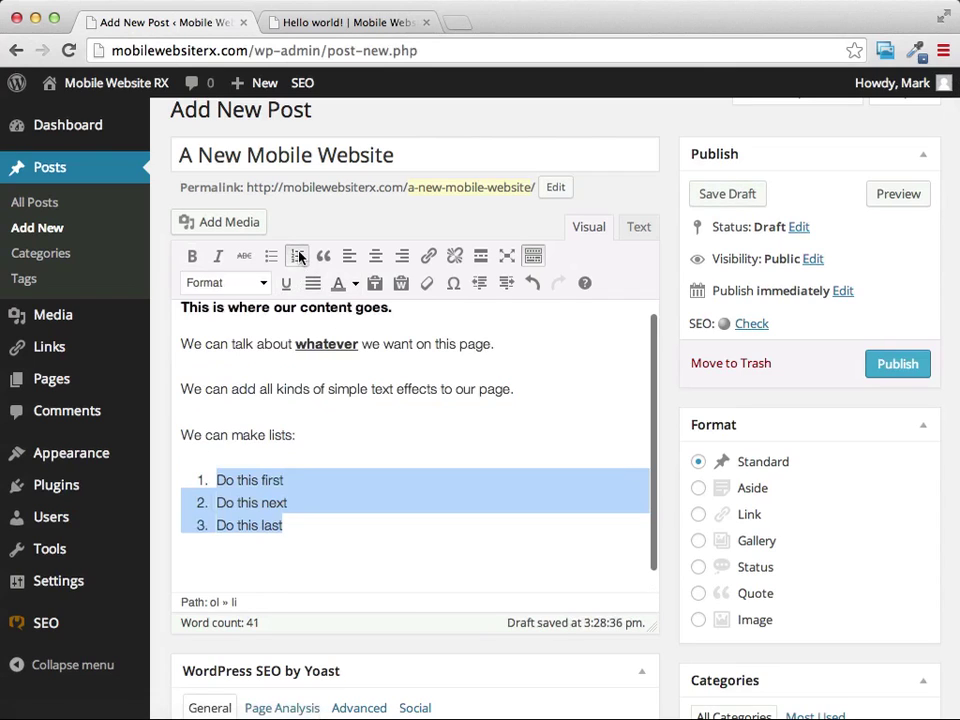
left_click(335, 548)
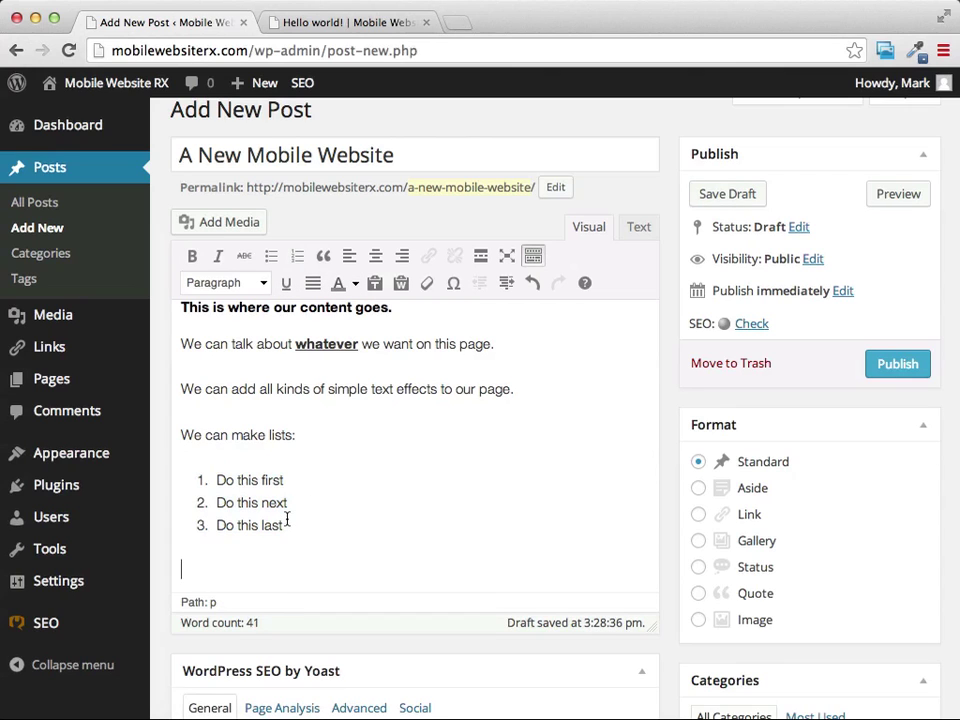
scroll(527, 381, "down", 5)
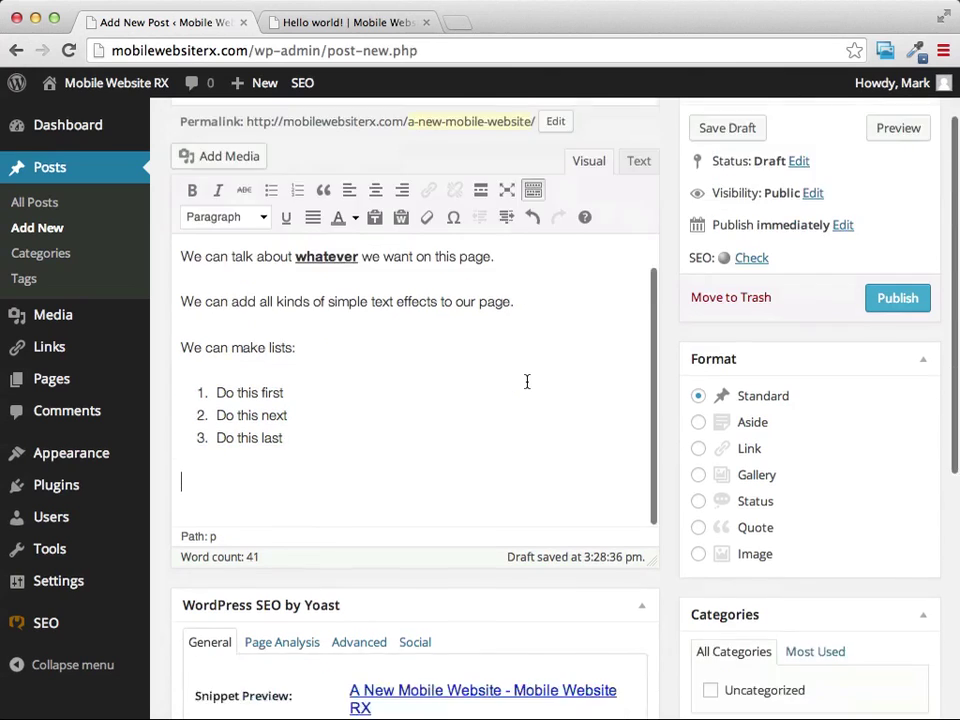
scroll(527, 381, "up", 5)
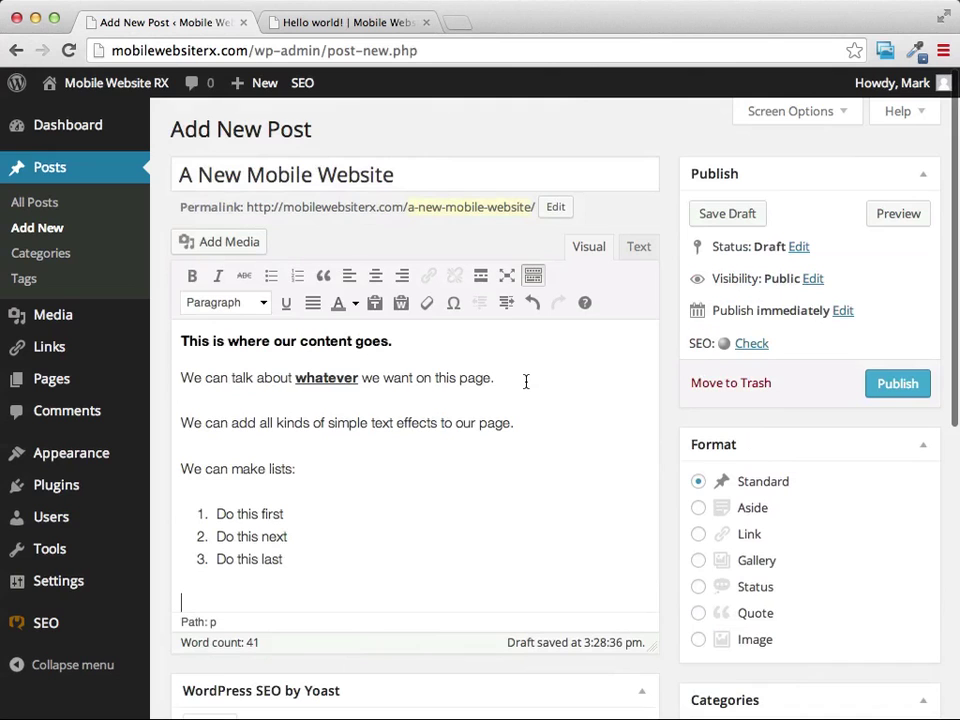
Look over the post's SEO, category and format settings and publish "A New Mobile Website"
scroll(566, 441, "down", 5)
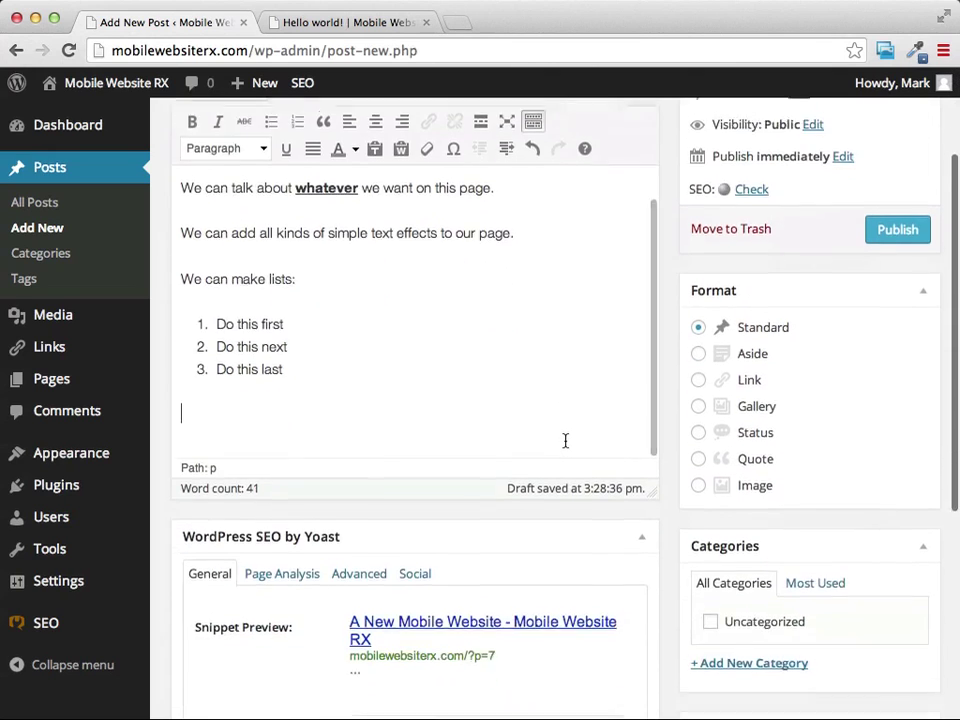
scroll(463, 474, "down", 3)
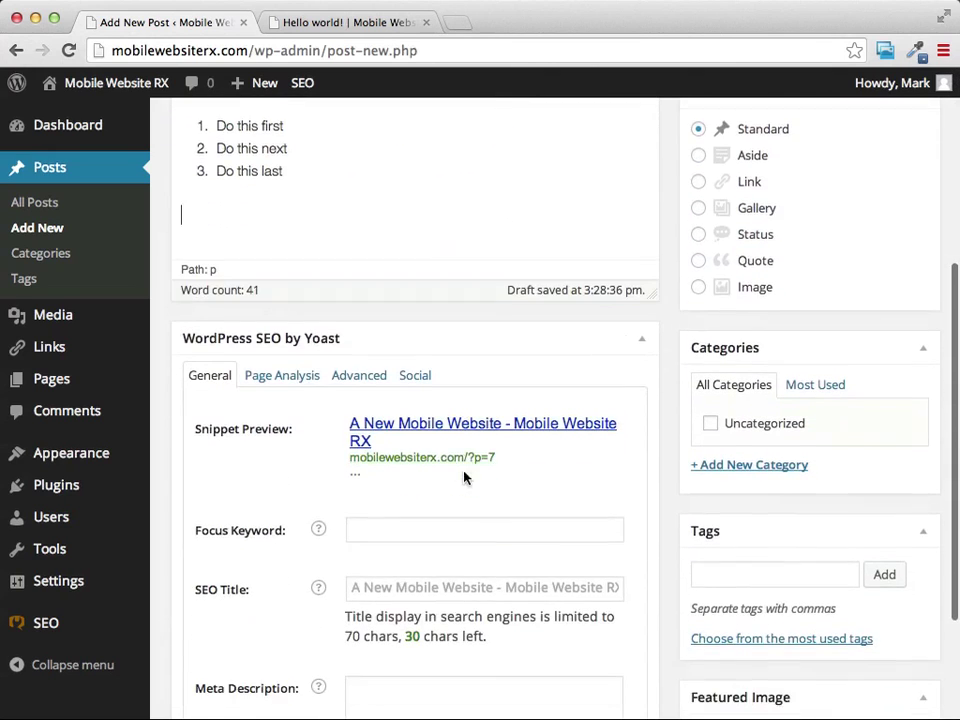
scroll(574, 351, "down", 2)
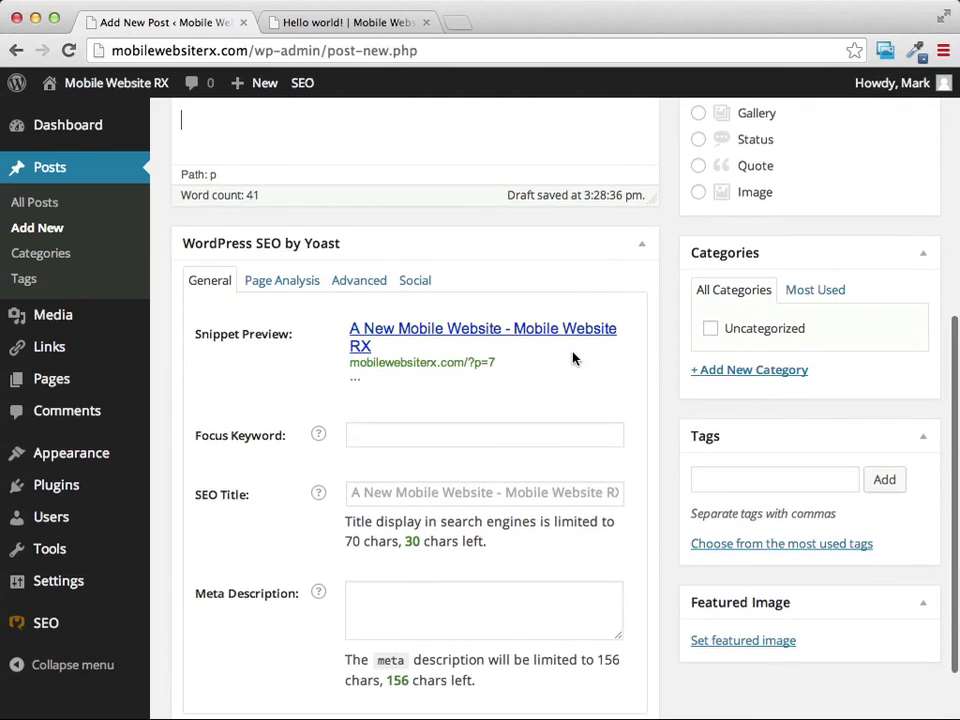
scroll(570, 357, "up", 10)
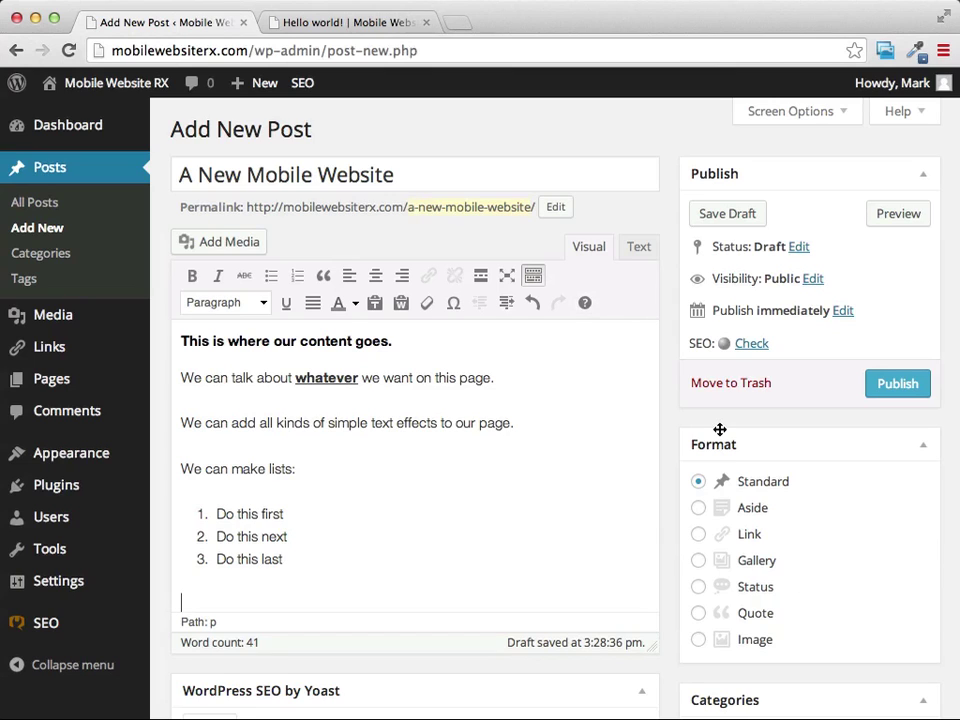
scroll(790, 535, "down", 1)
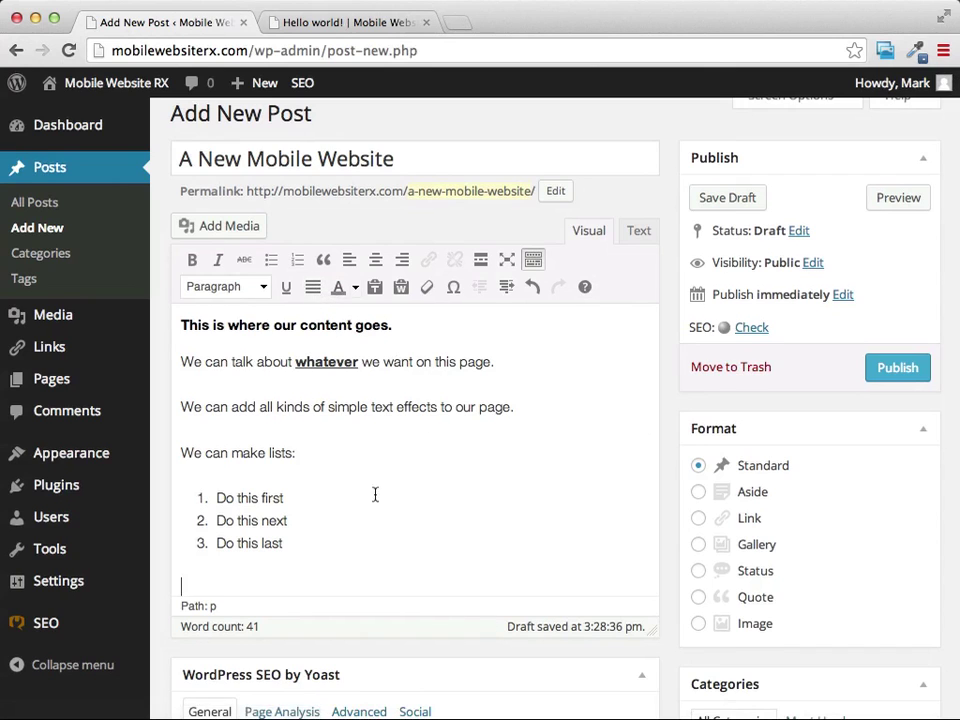
scroll(375, 495, "up", 1)
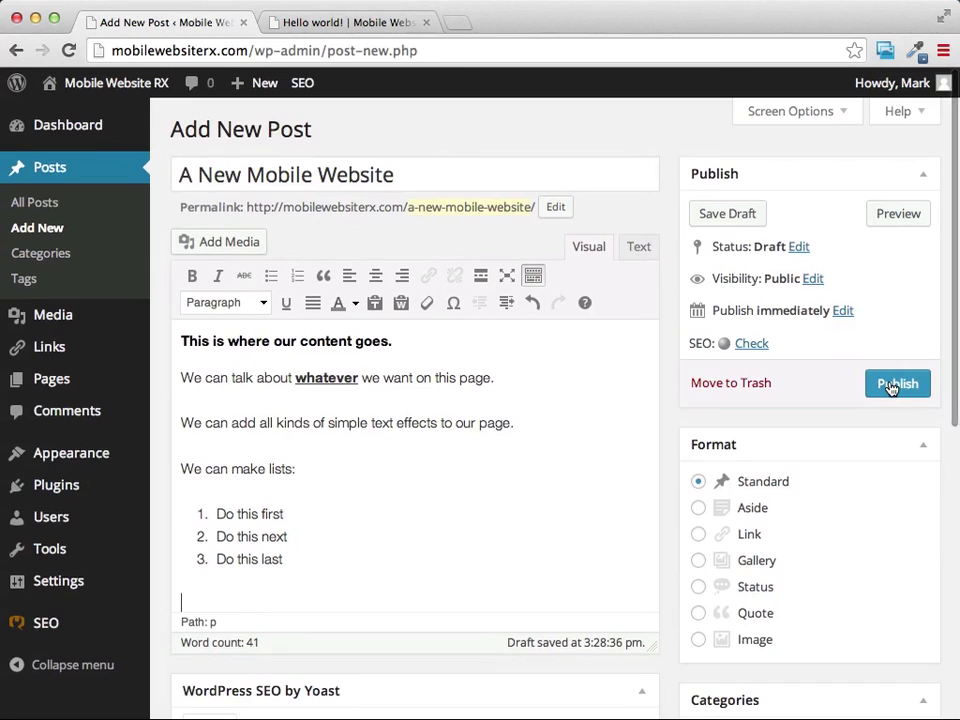
left_click(892, 386)
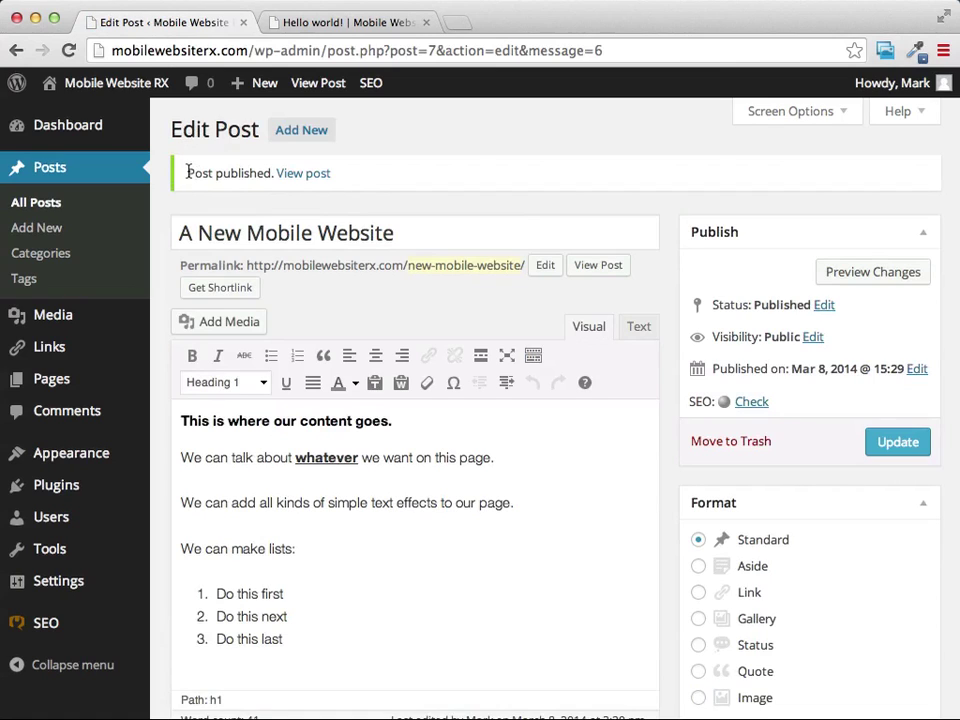
left_click_drag(186, 171, 336, 173)
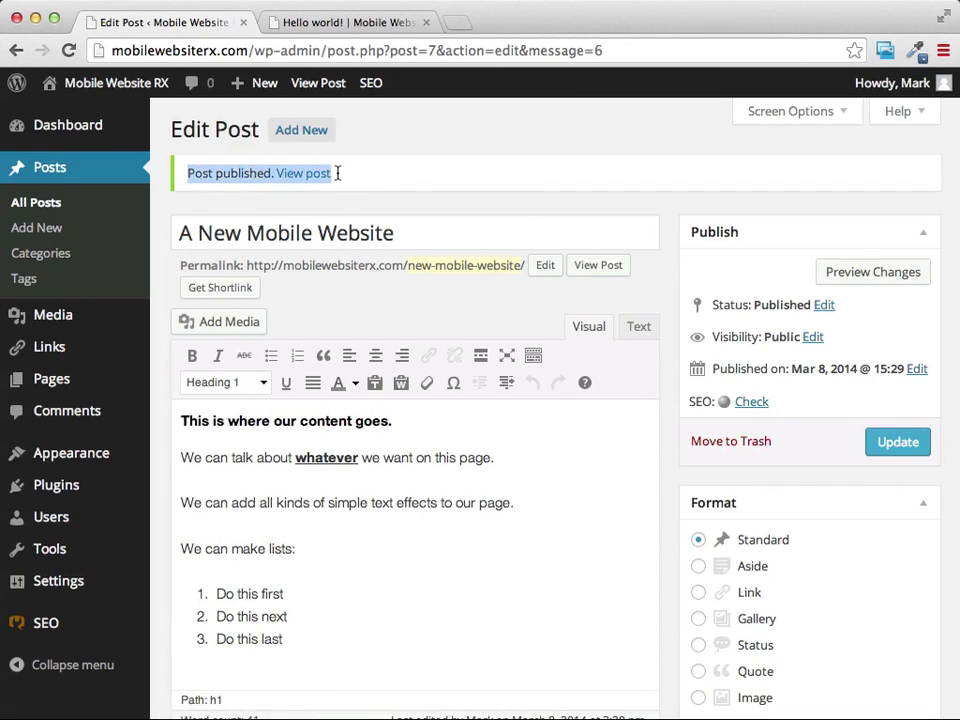
left_click(456, 138)
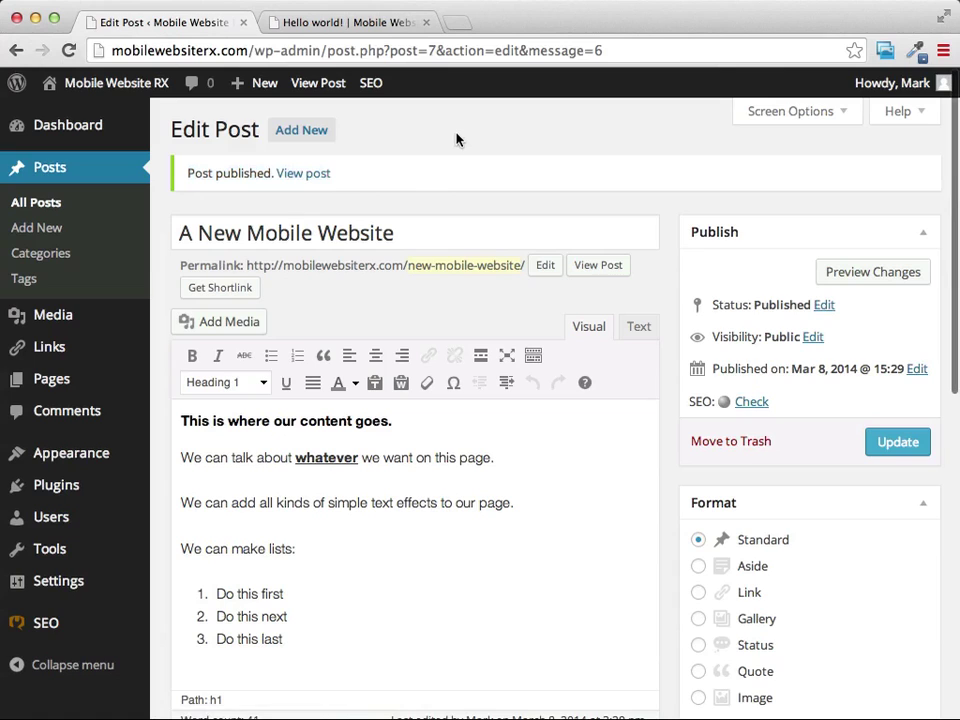
Open the published post "A New Mobile Website" in a separate browser tab and review its formatted content
right_click(311, 178)
left_click(385, 180)
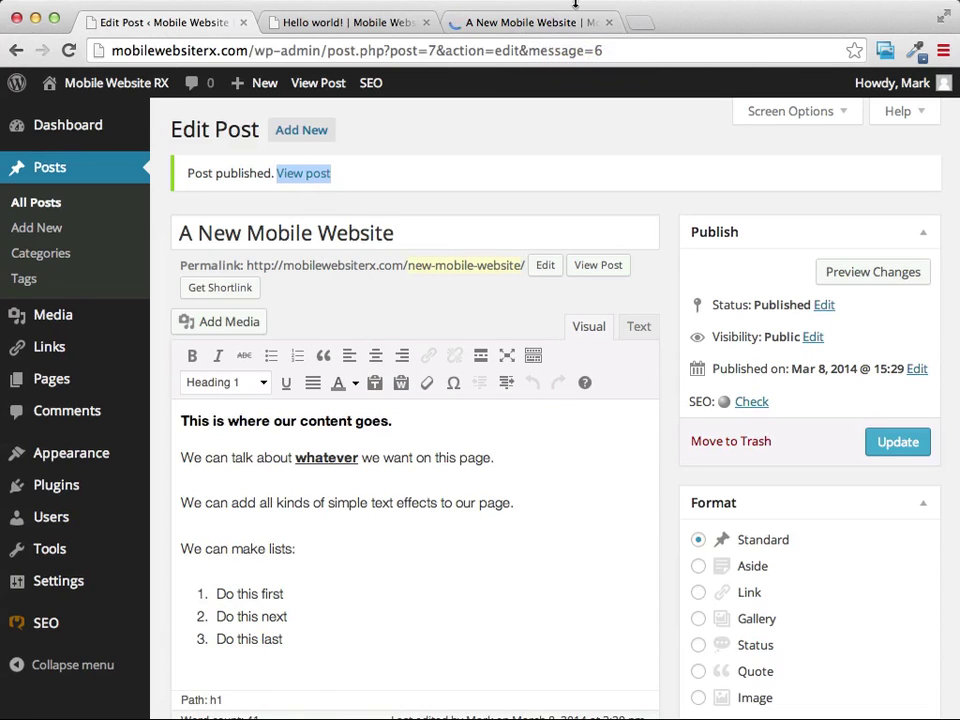
left_click(497, 22)
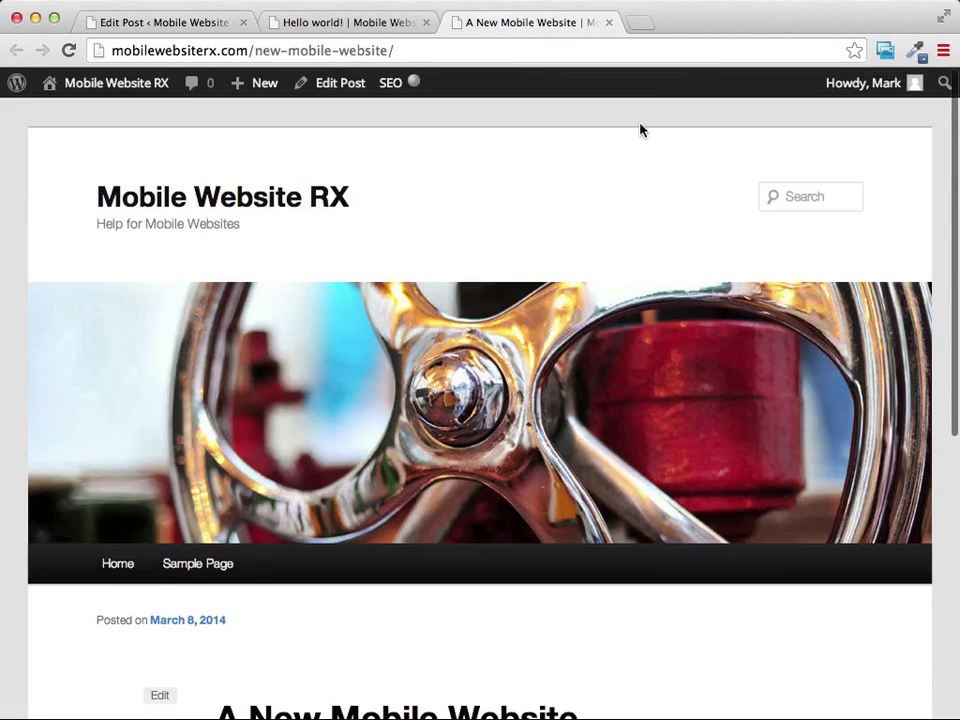
scroll(641, 130, "down", 5)
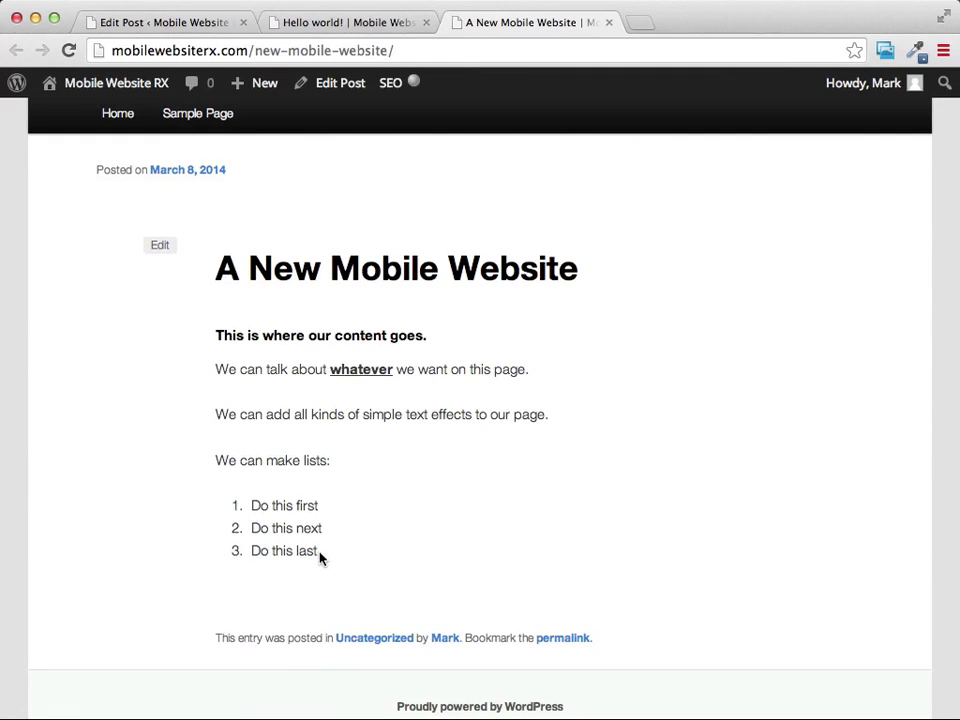
scroll(480, 508, "up", 10)
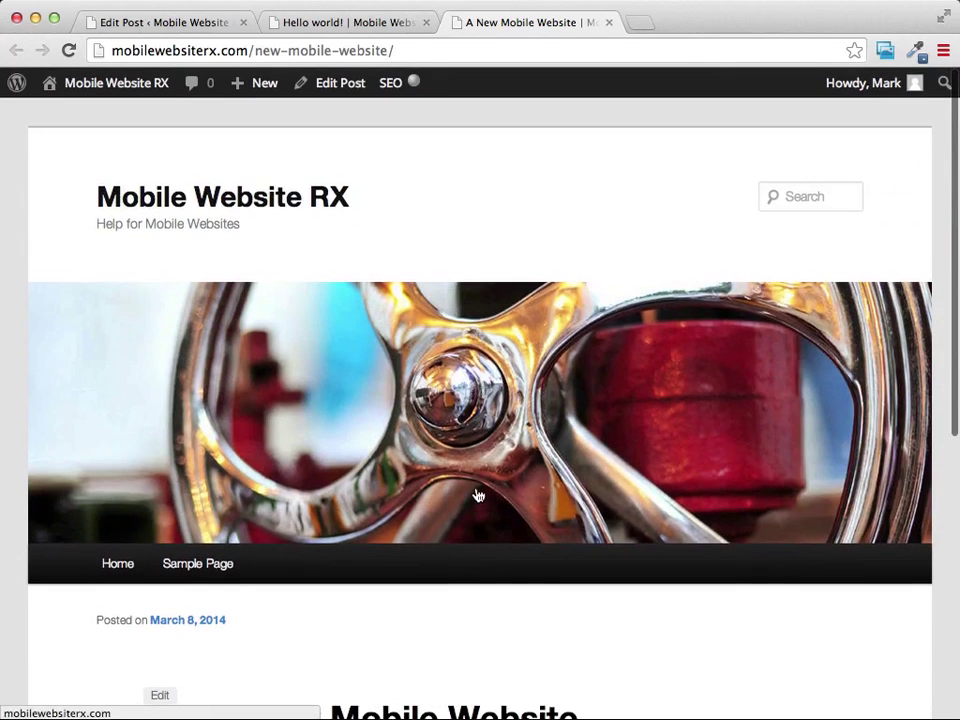
Go to the Mobile Website RX home page and check the new post and the recent posts list
left_click(223, 204)
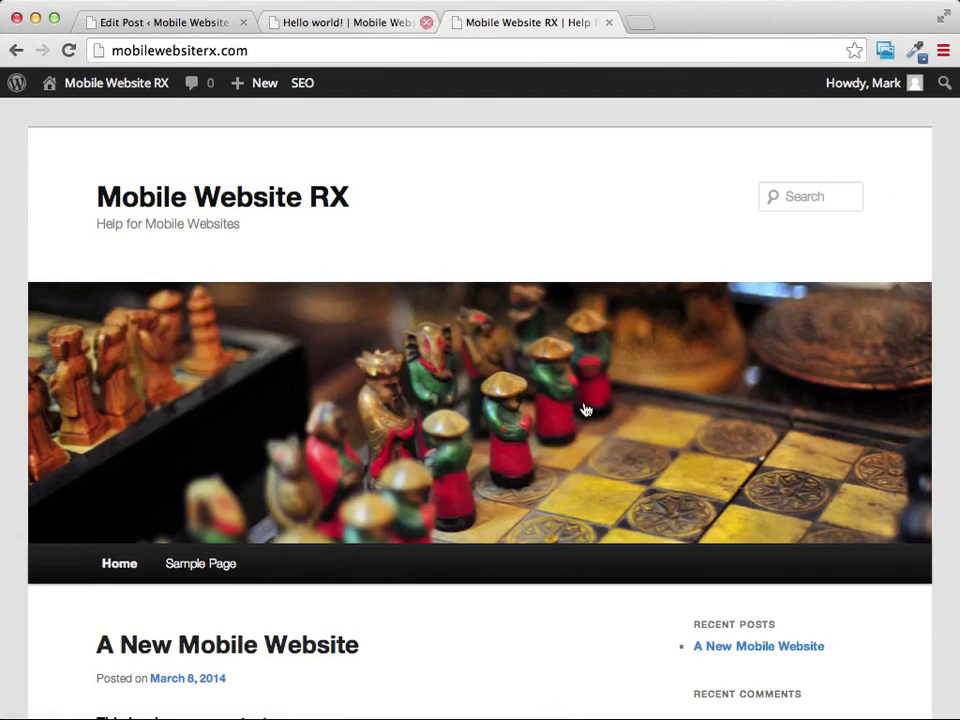
scroll(594, 534, "down", 2)
scroll(593, 532, "down", 3)
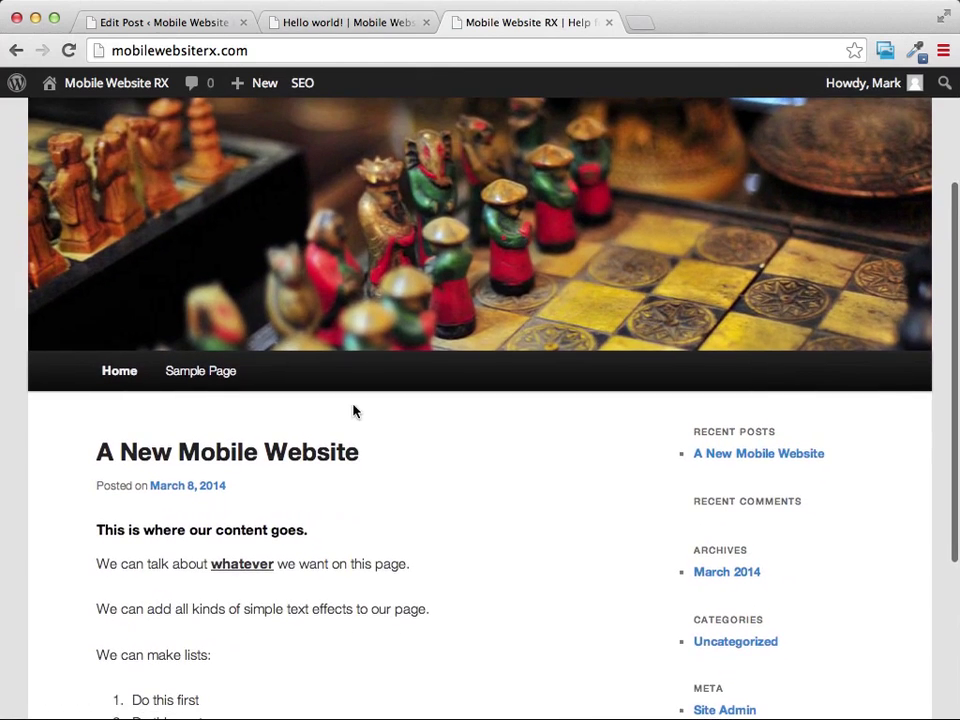
mouse_move(292, 86)
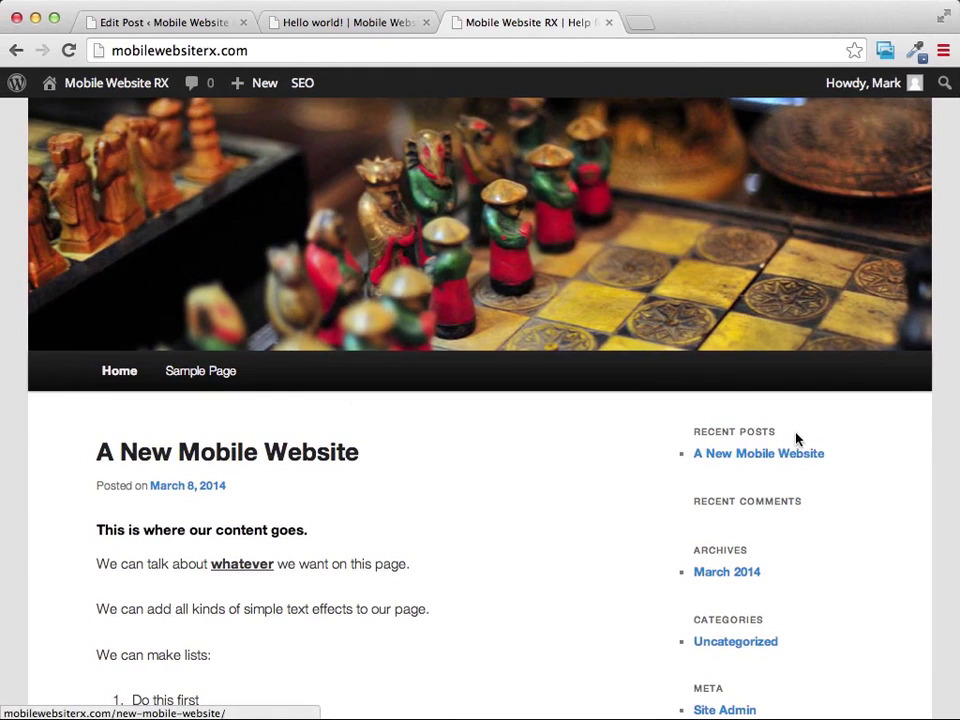
Open "A New Mobile Website" from the home page's recent posts and view its single-post page
left_click(748, 460)
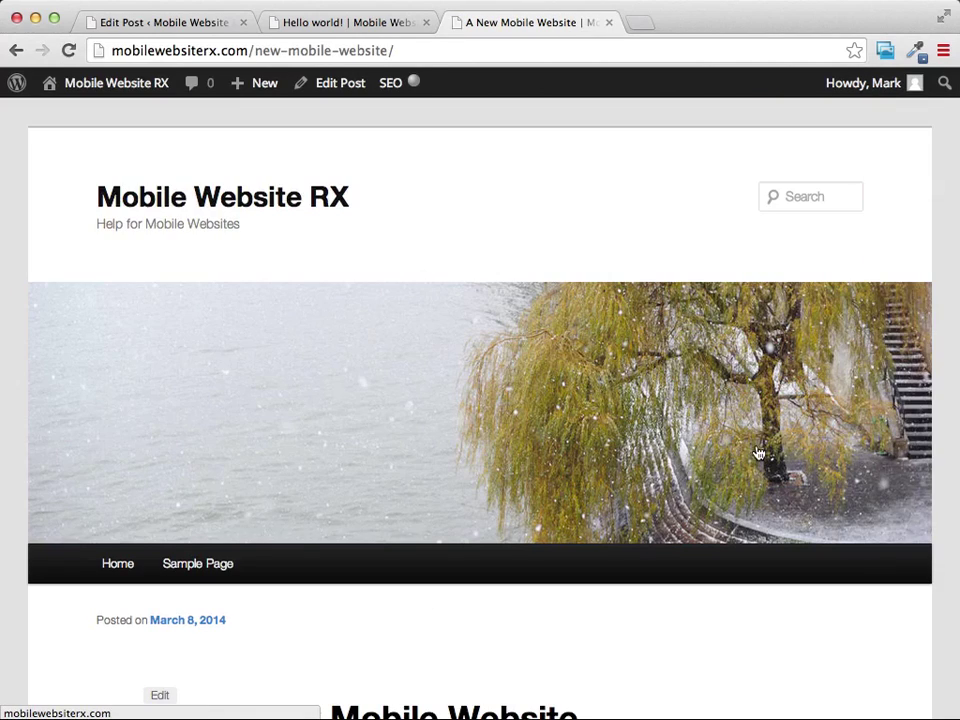
mouse_move(116, 83)
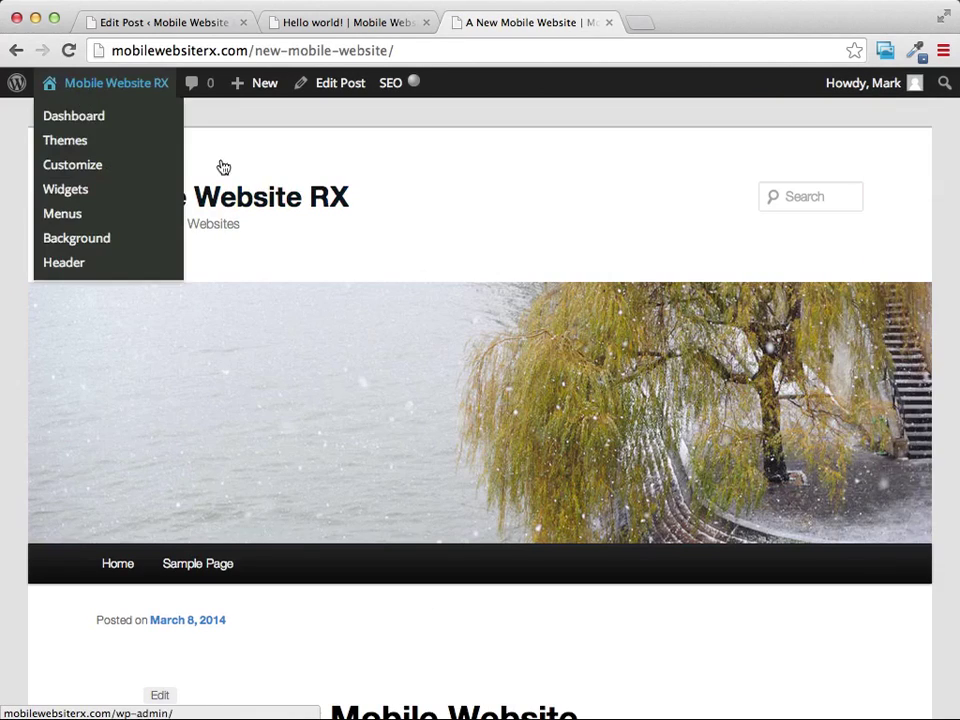
scroll(598, 210, "down", 4)
scroll(600, 212, "up", 1)
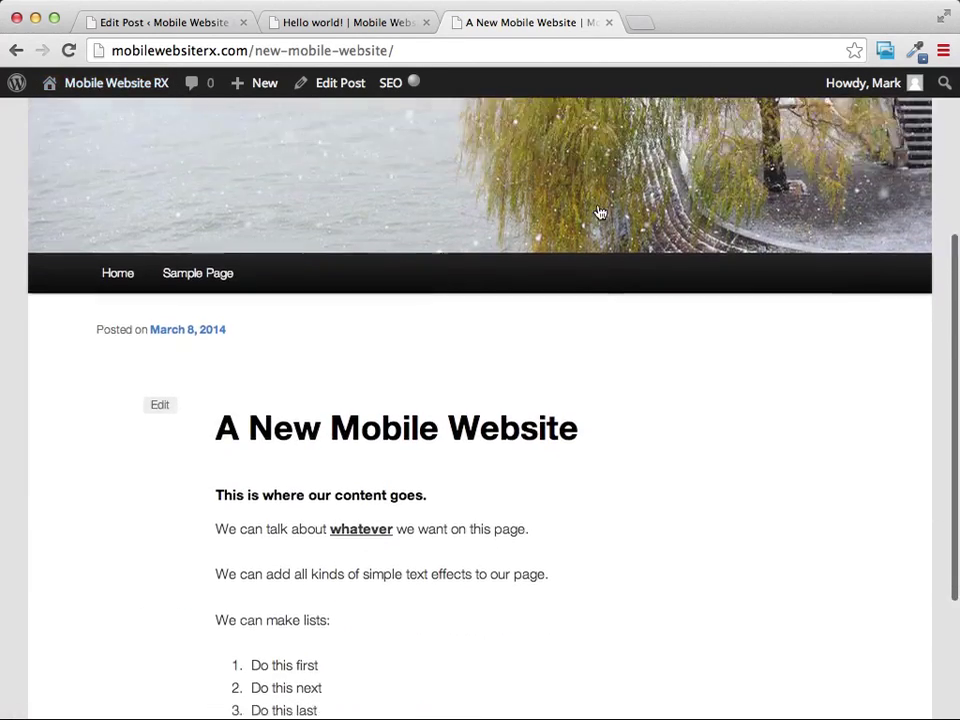
scroll(598, 212, "up", 3)
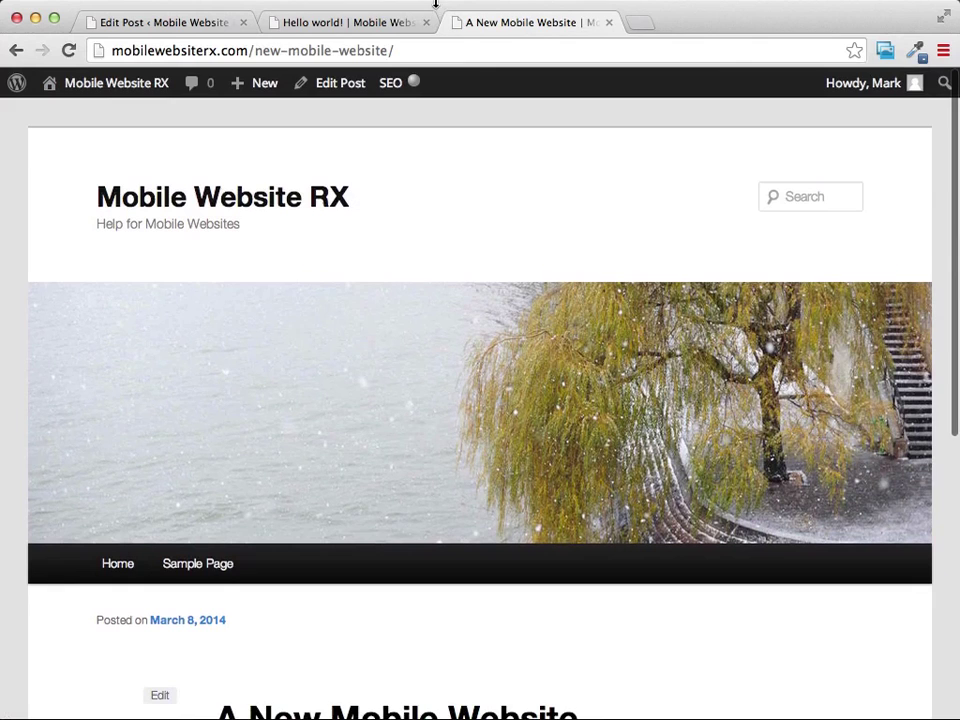
Return to the WordPress admin and start another new post titled "Our 2nd Post"
left_click(347, 24)
left_click(187, 24)
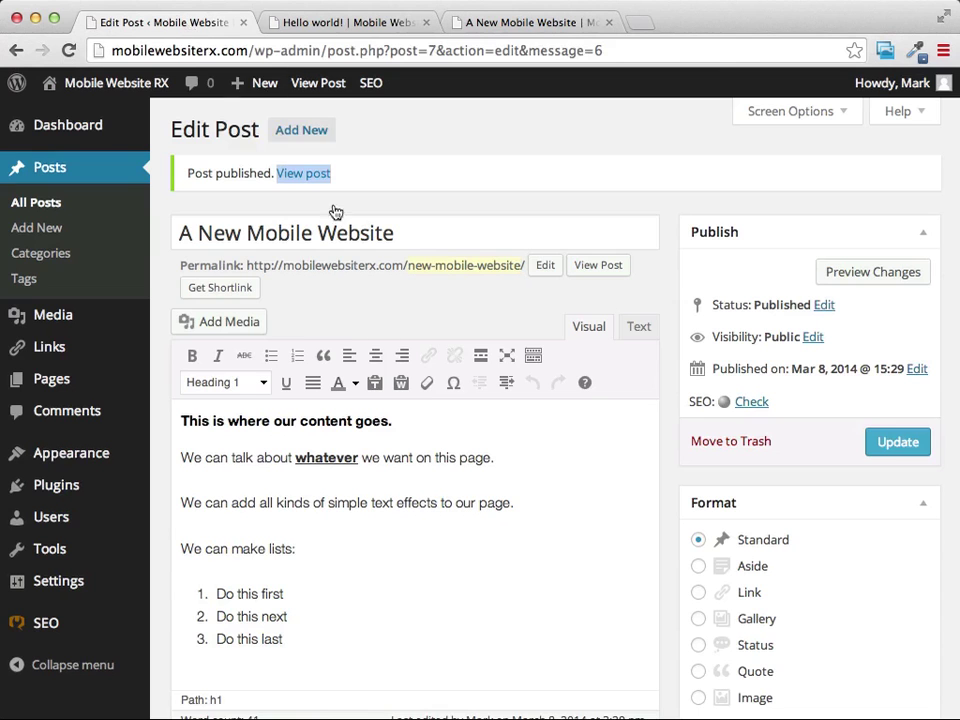
left_click(309, 134)
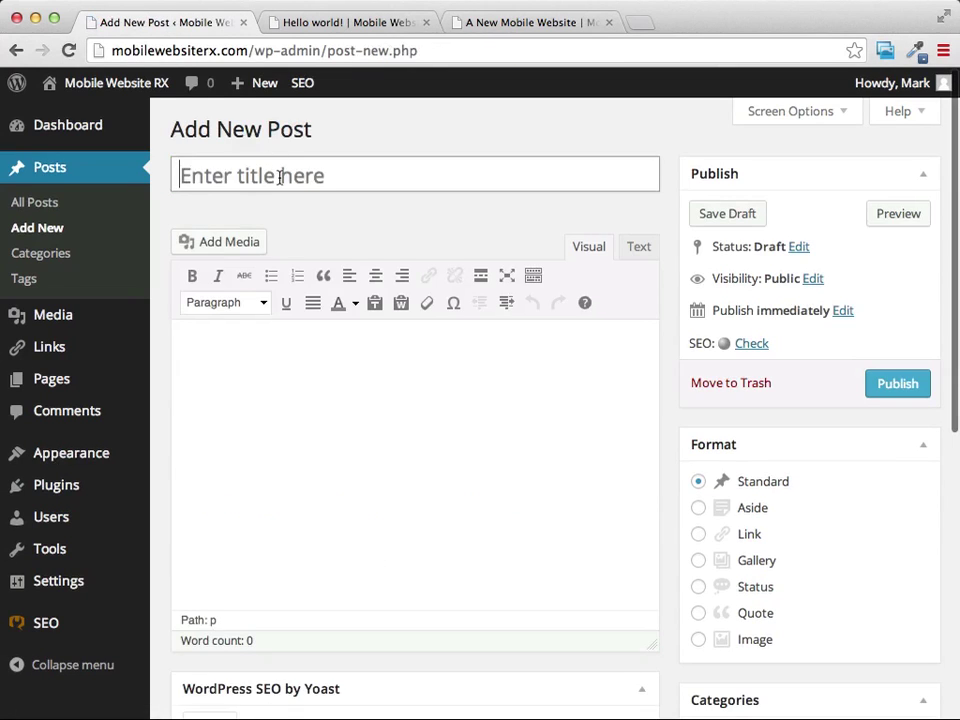
left_click(280, 177)
type("Ou")
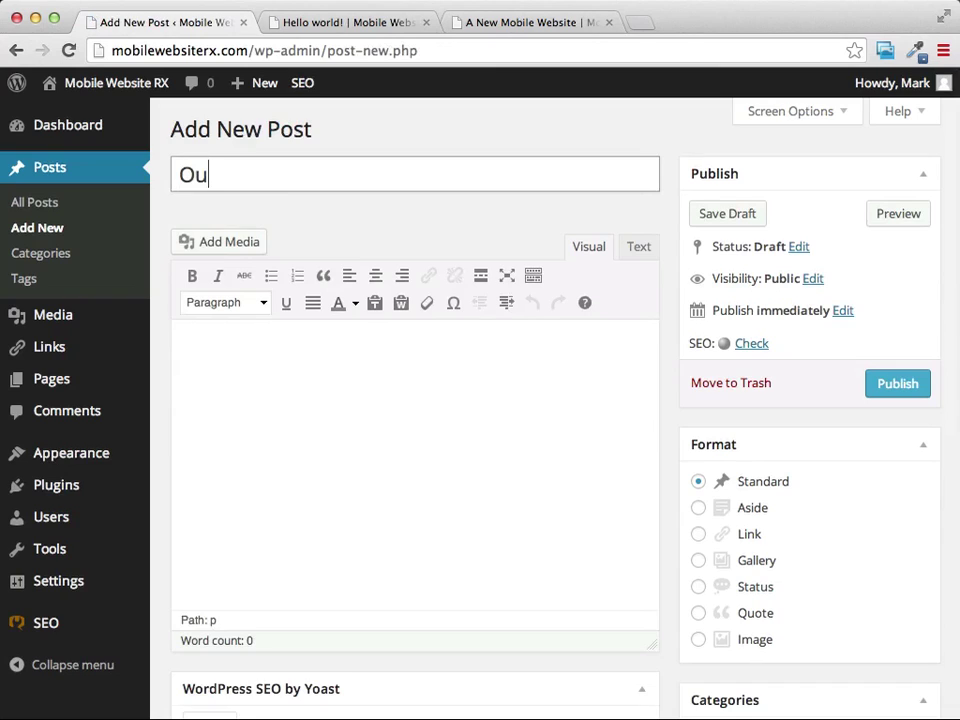
type("r 2nd Post")
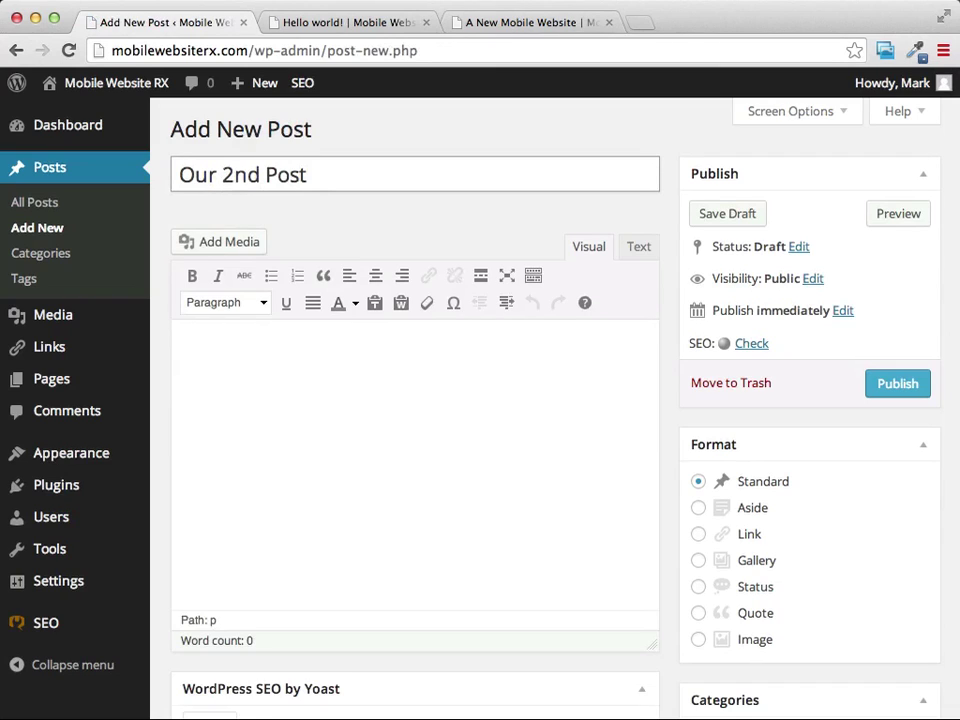
Enter "Will have more content" as the body of the second post and publish it
left_click(311, 381)
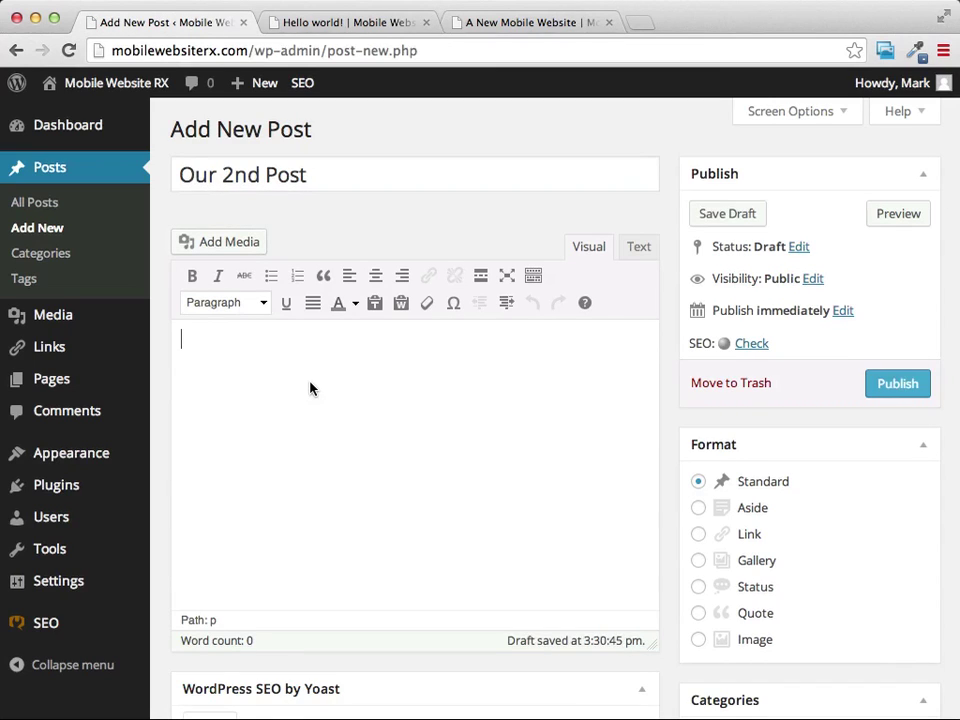
type("Will have ")
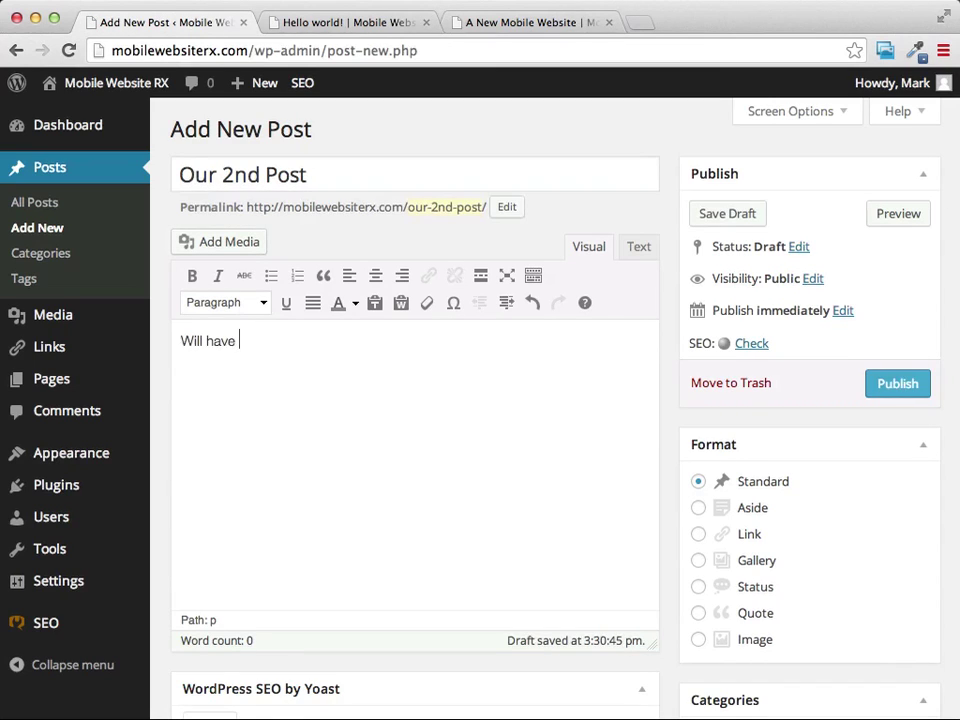
type("more content")
left_click(901, 391)
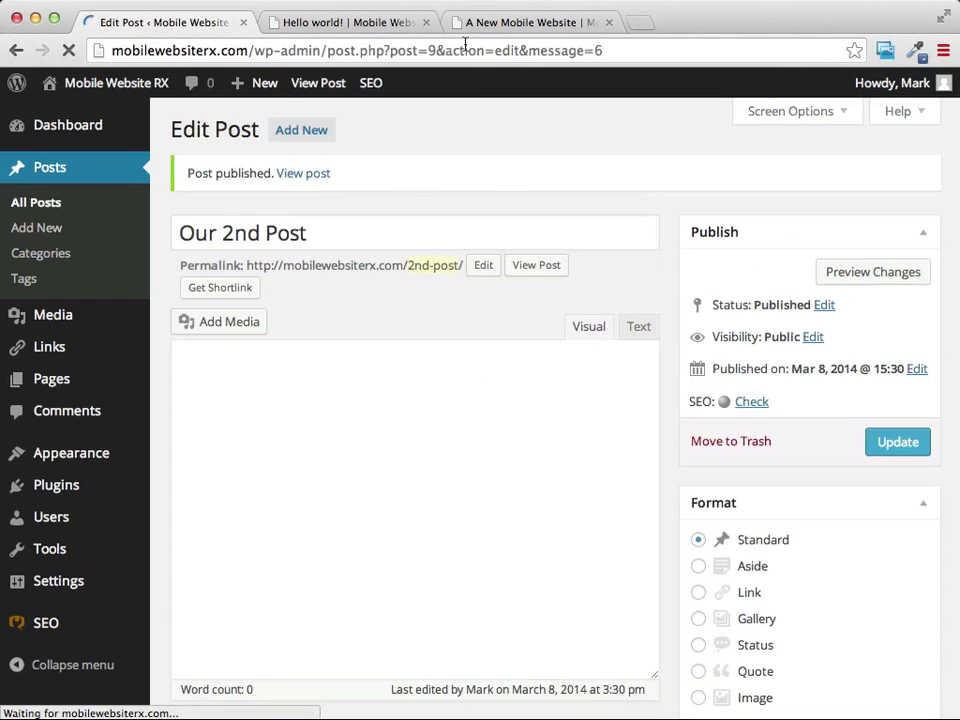
Open the live site's home page and check how the two posts are listed
left_click(535, 22)
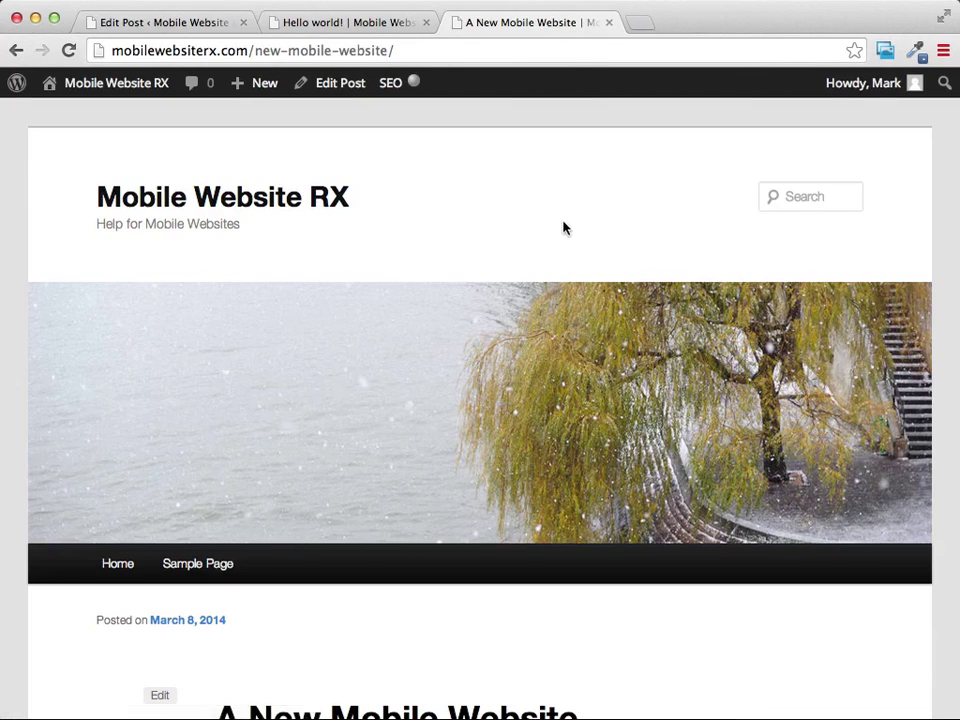
left_click(270, 197)
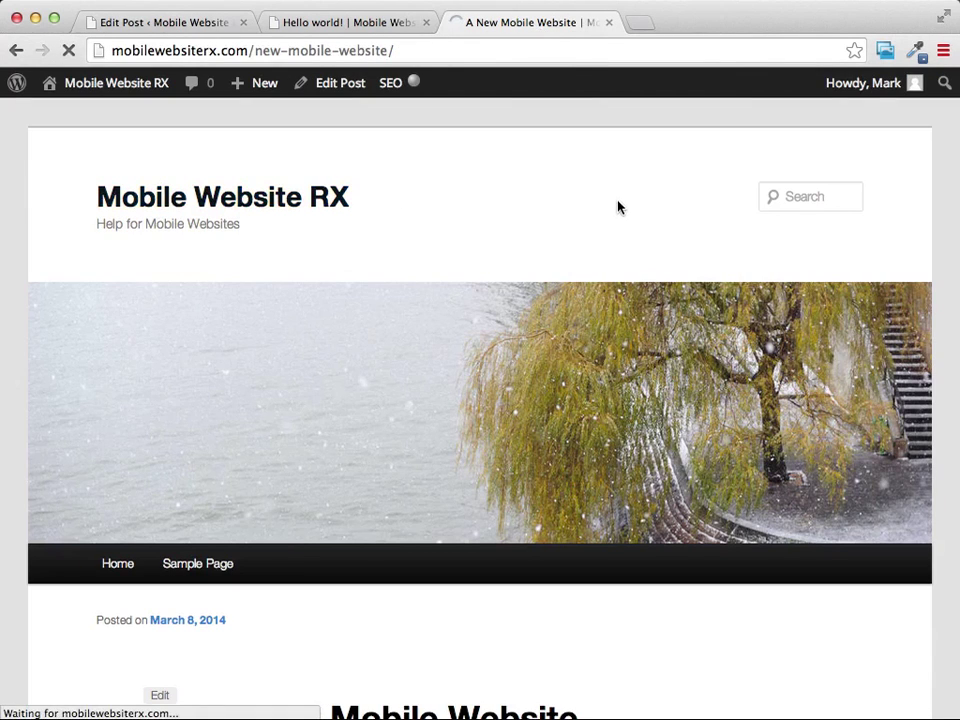
scroll(603, 215, "down", 5)
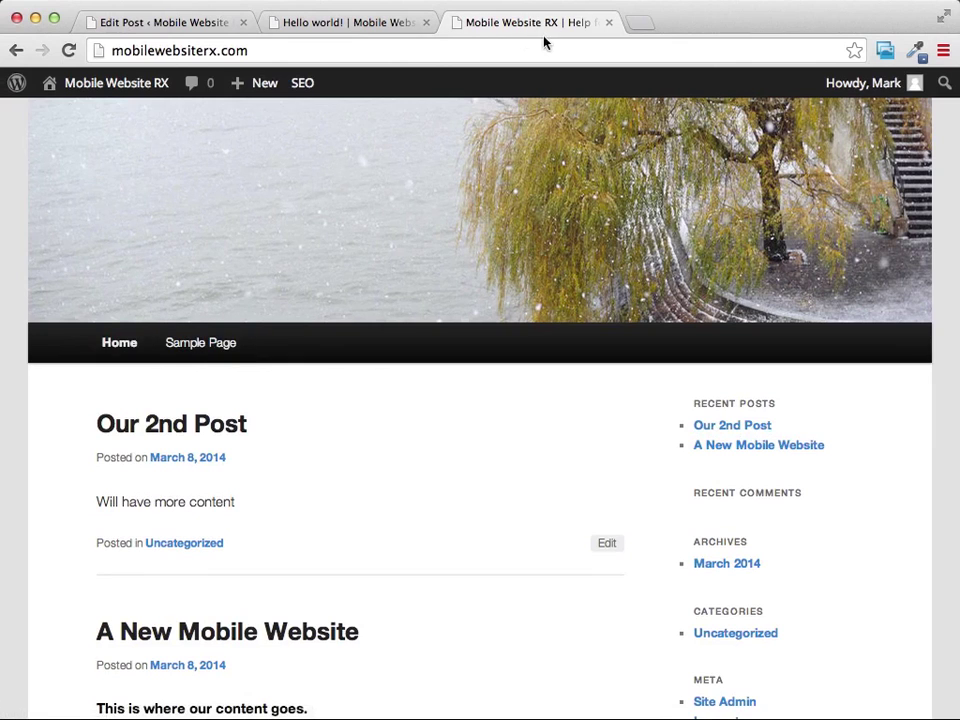
Open the list of pages in the WordPress admin and move "Sample Page" to the trash
left_click(375, 24)
left_click(159, 24)
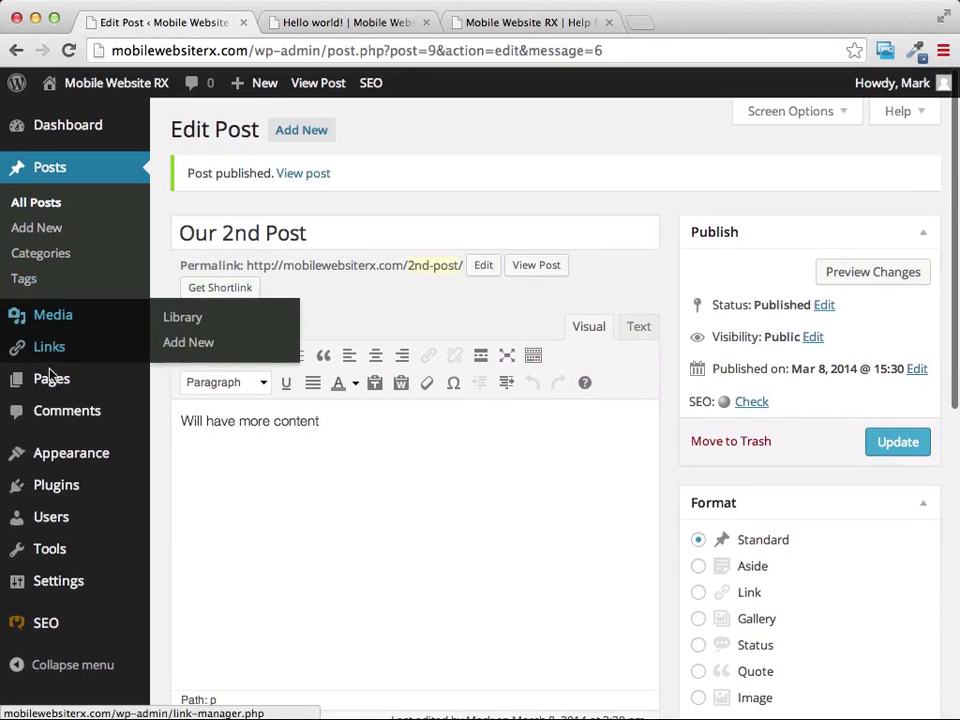
mouse_move(55, 382)
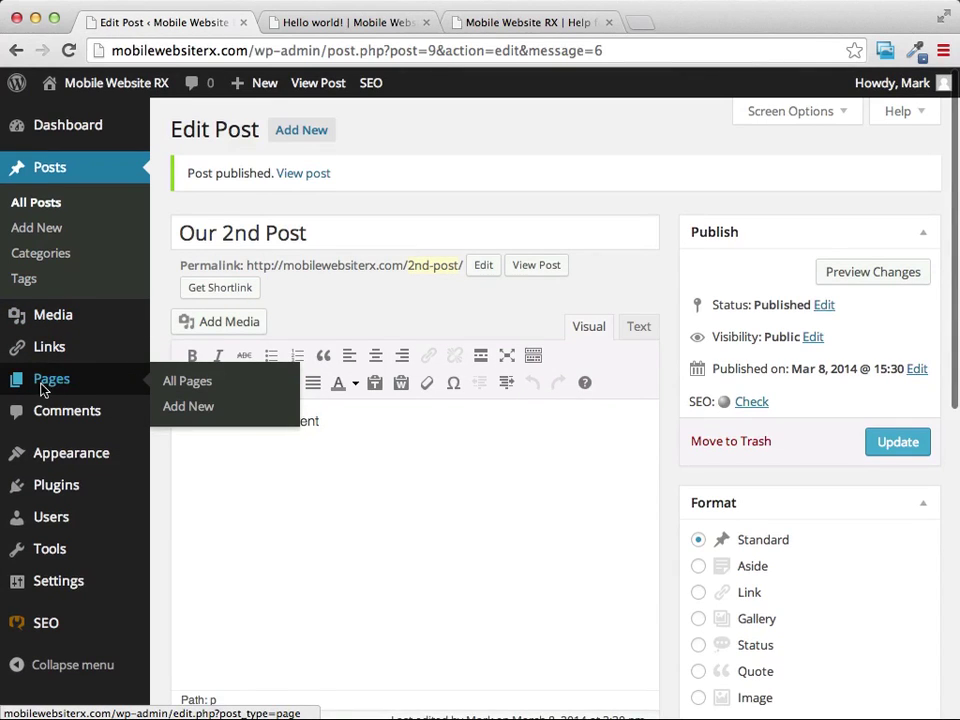
left_click(55, 382)
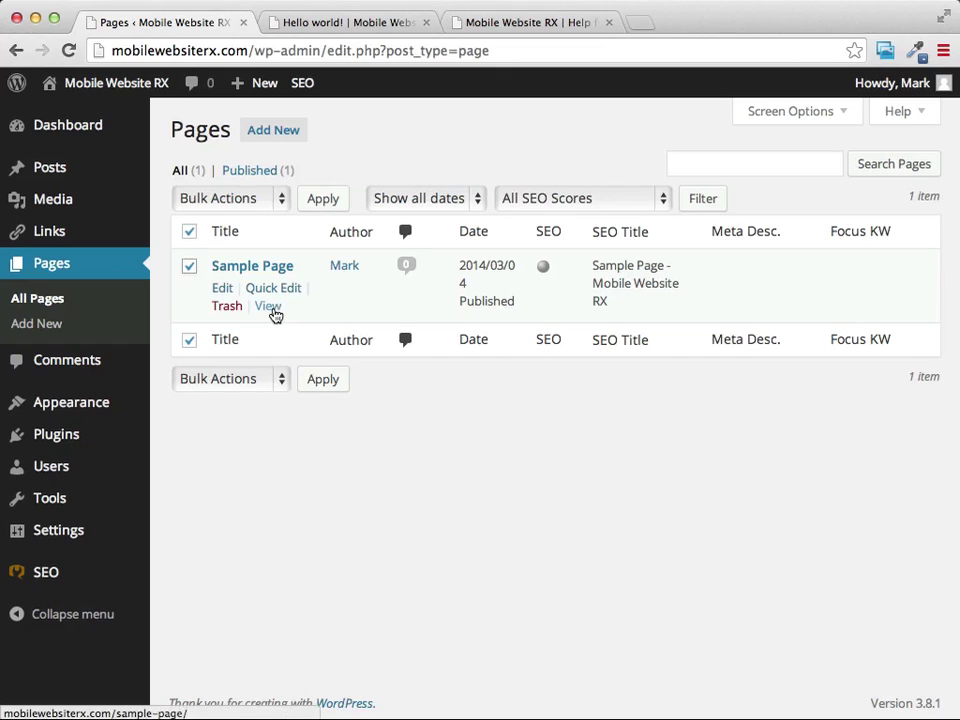
left_click(227, 308)
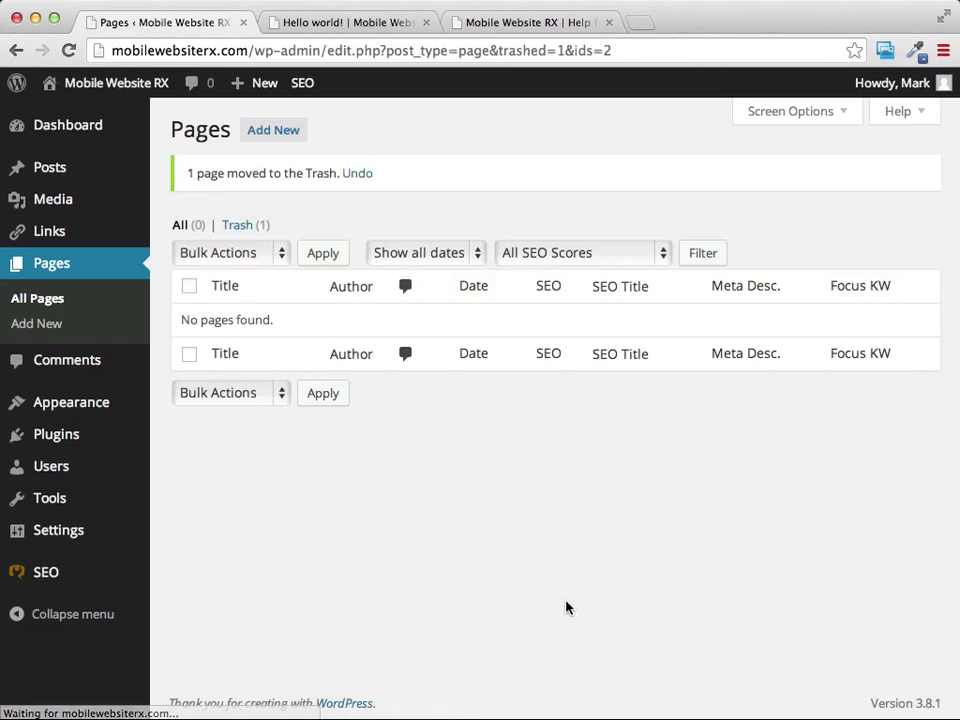
Open the live site's home page and check its navigation bar and post listing without the sample page
left_click(361, 24)
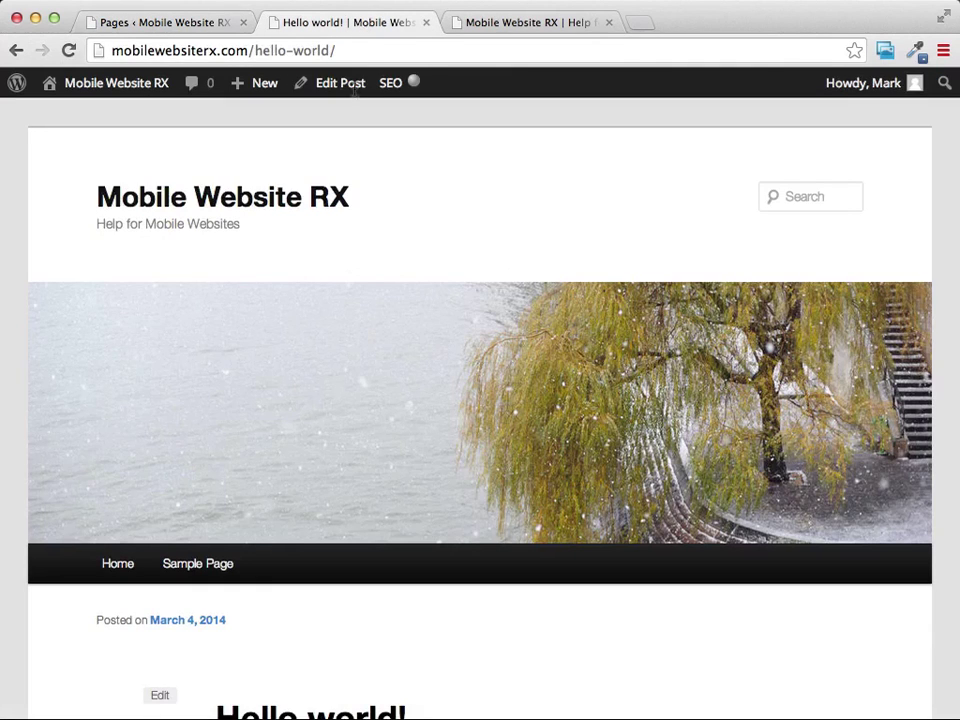
left_click(162, 206)
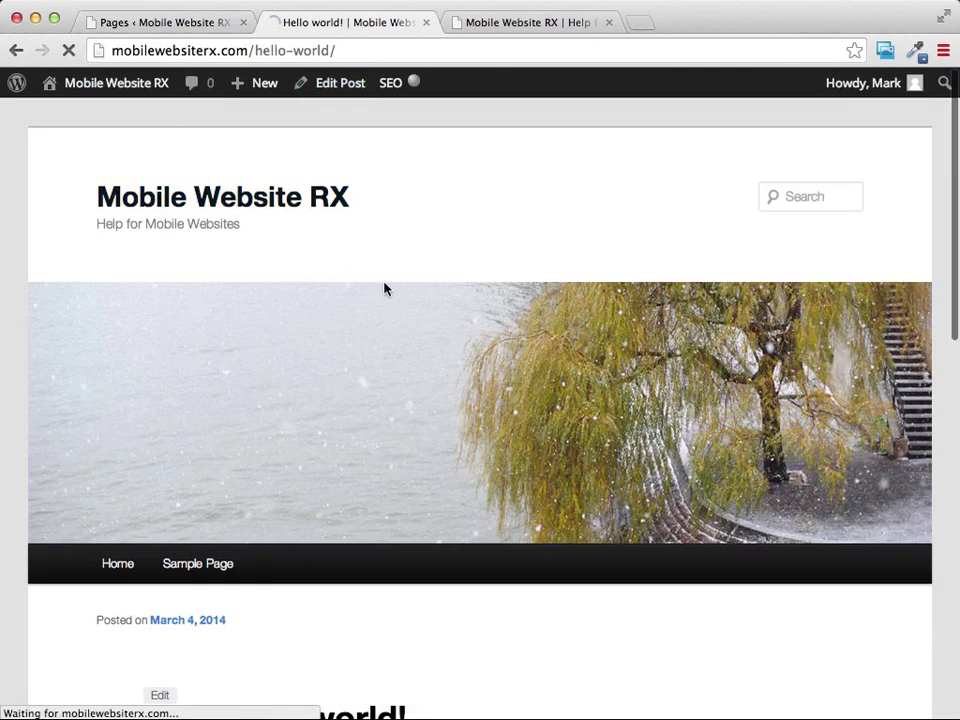
scroll(388, 280, "down", 5)
scroll(192, 390, "down", 4)
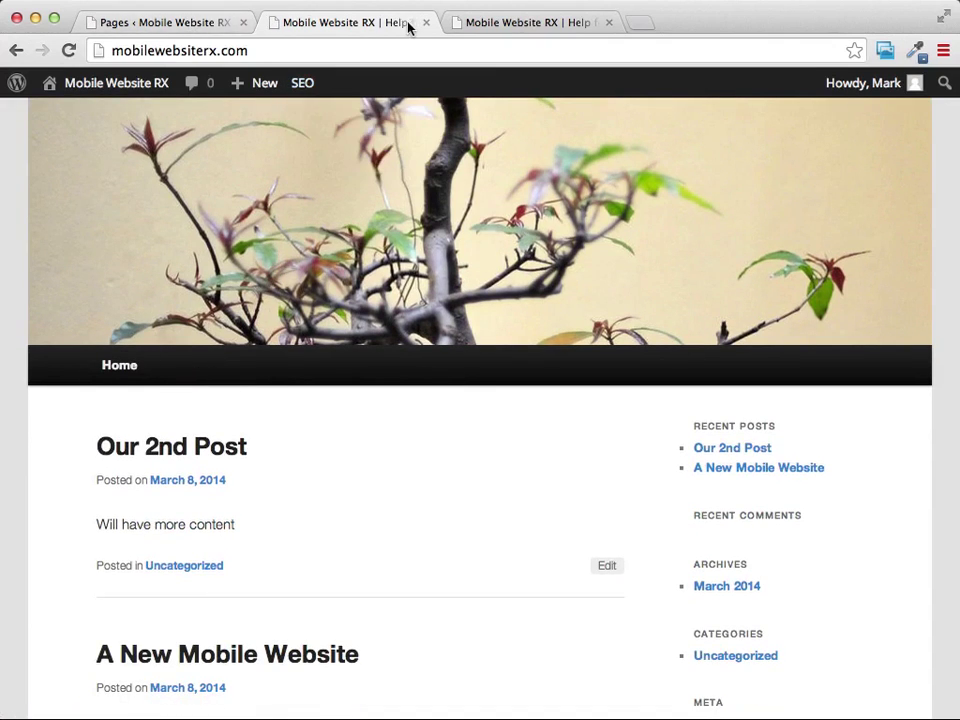
Add a new page titled "About Me" with a body introducing the owner, who has helped small businesses with mobile websites for five years
left_click(200, 27)
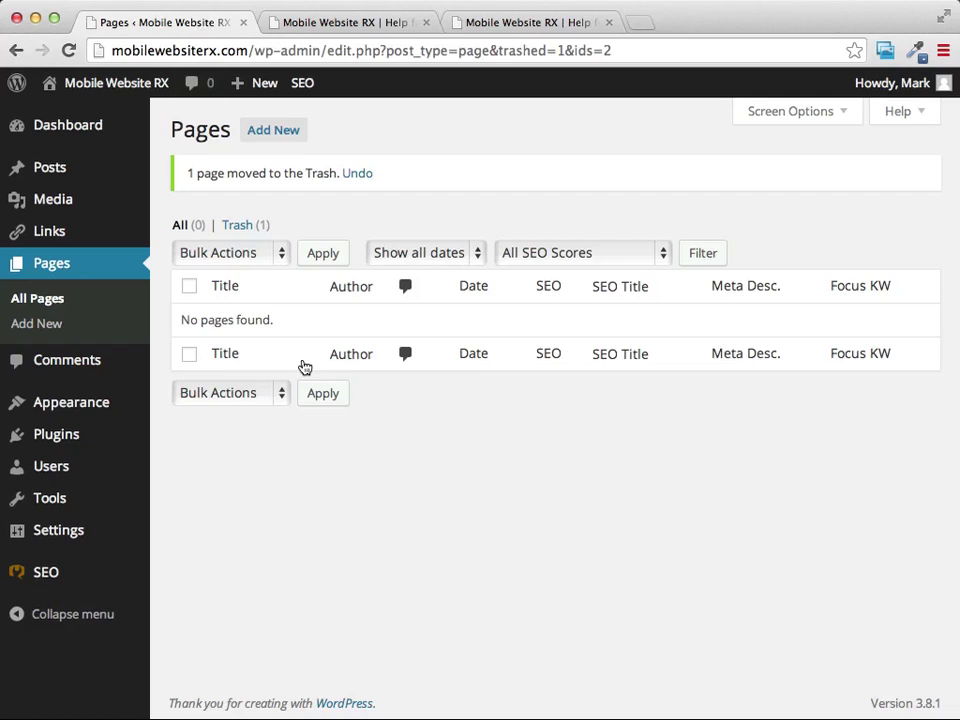
left_click(265, 141)
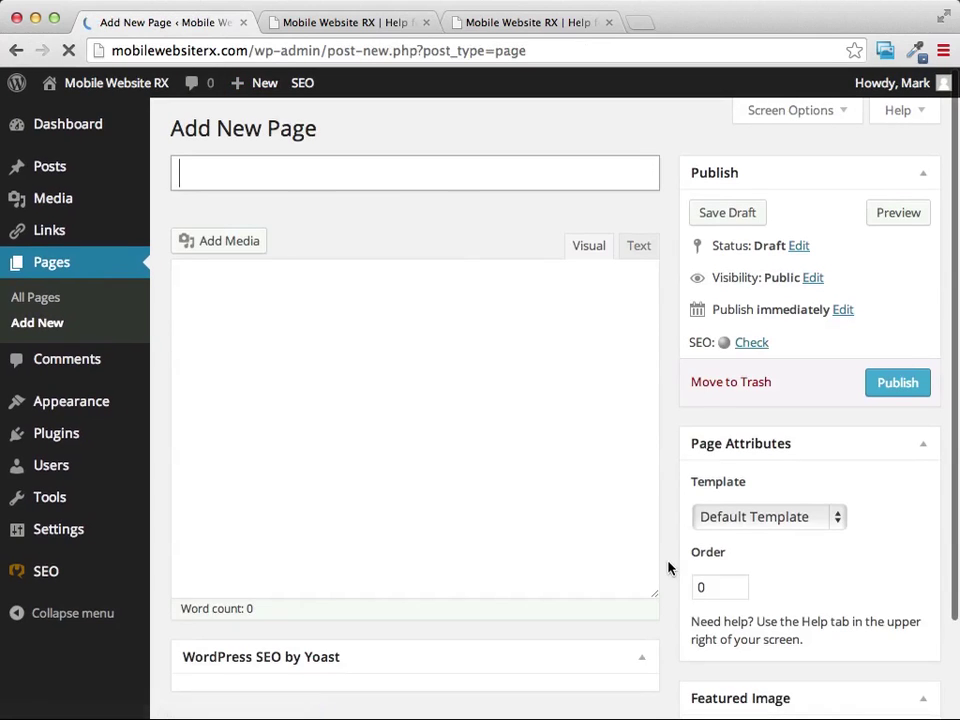
left_click(309, 179)
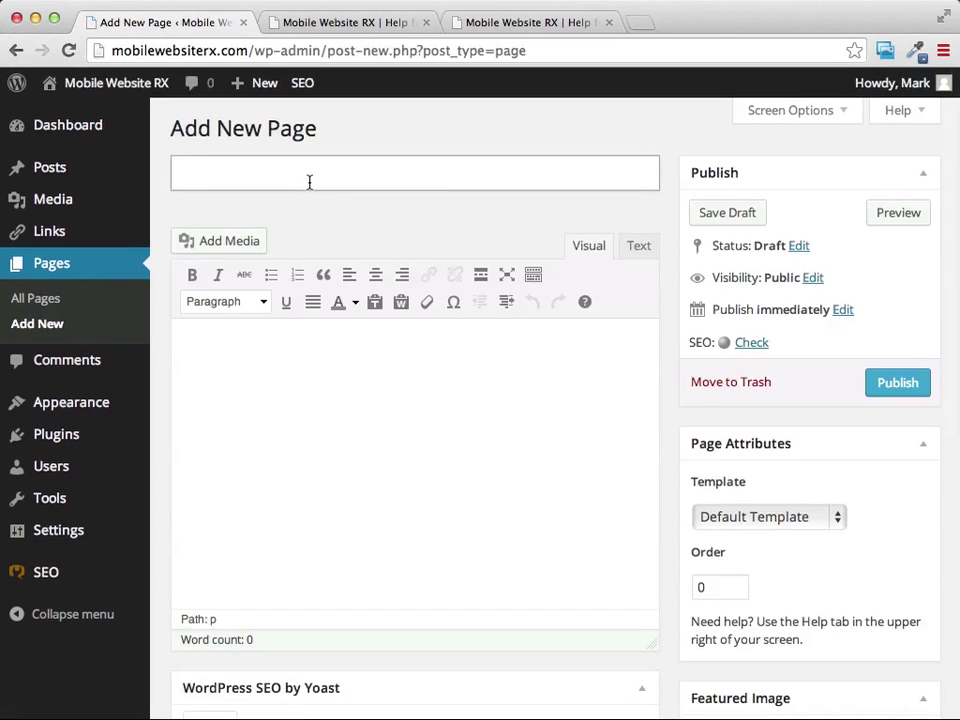
type("About Me")
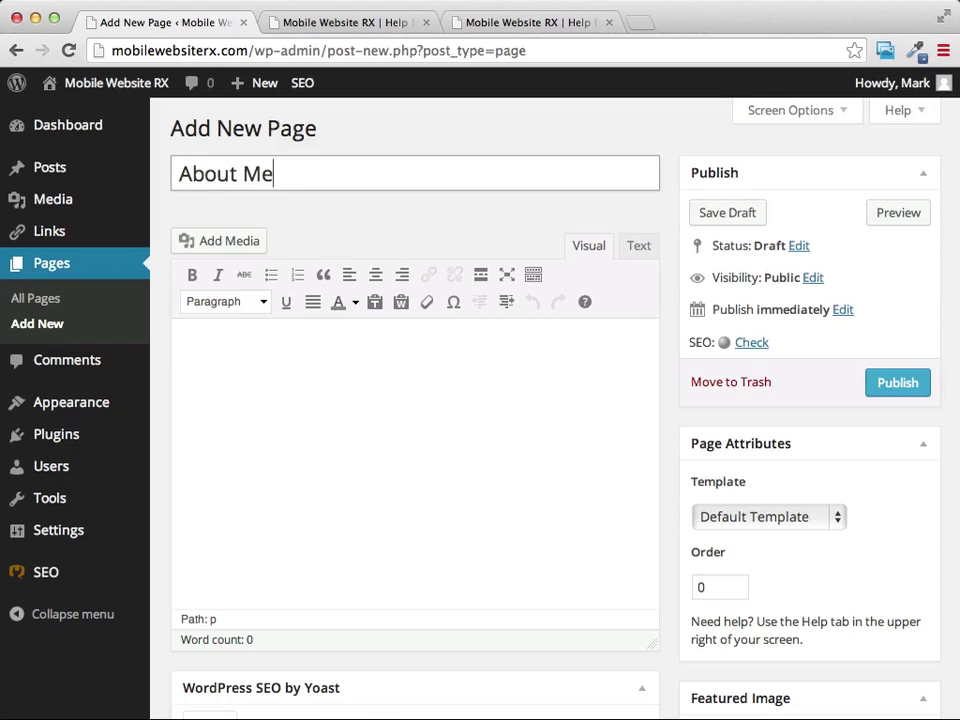
left_click(287, 373)
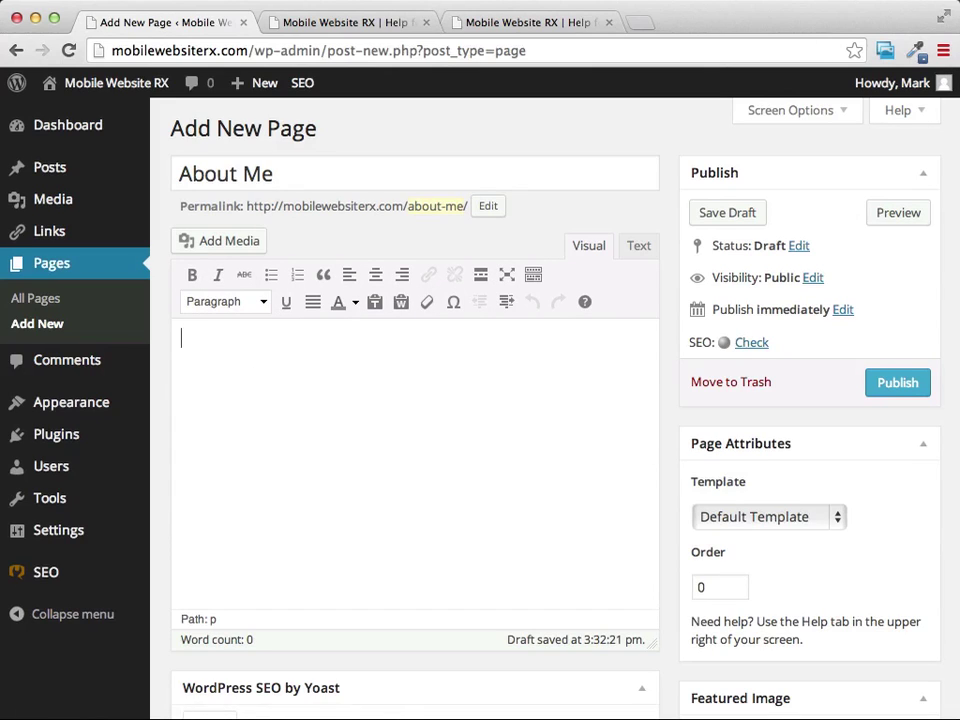
type("My name is Mark, and I help small business owners get more business by providing them with mobile websites. I have been helping businesses for the past five years and I am sure I can help your business.")
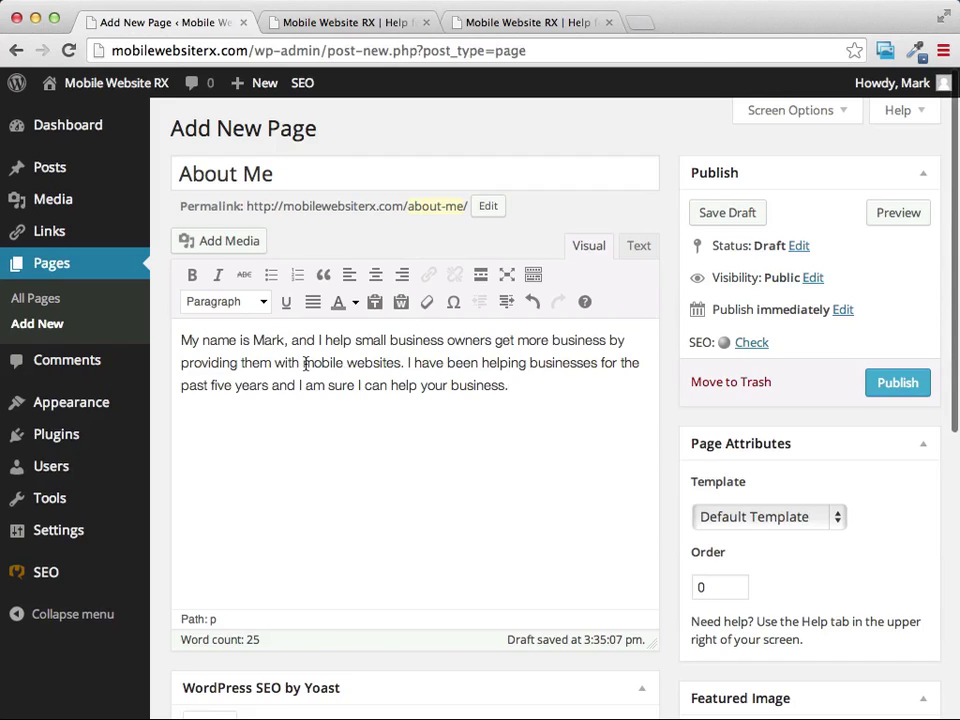
Make "mobile websites" bold and italic in the body text and publish the About Me page
left_click_drag(303, 364, 401, 364)
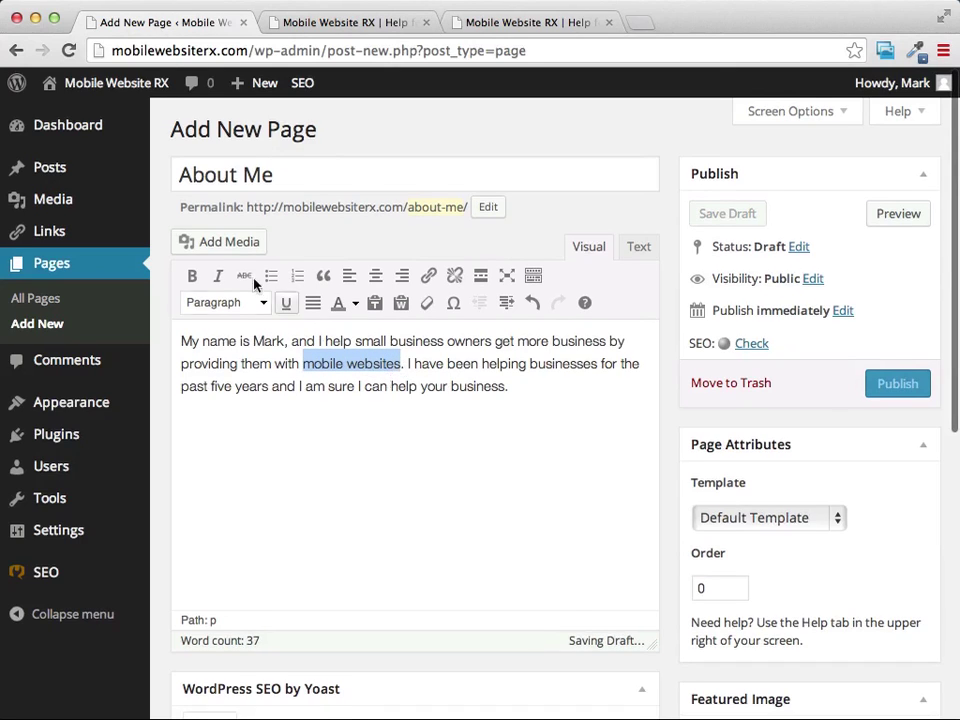
left_click(218, 277)
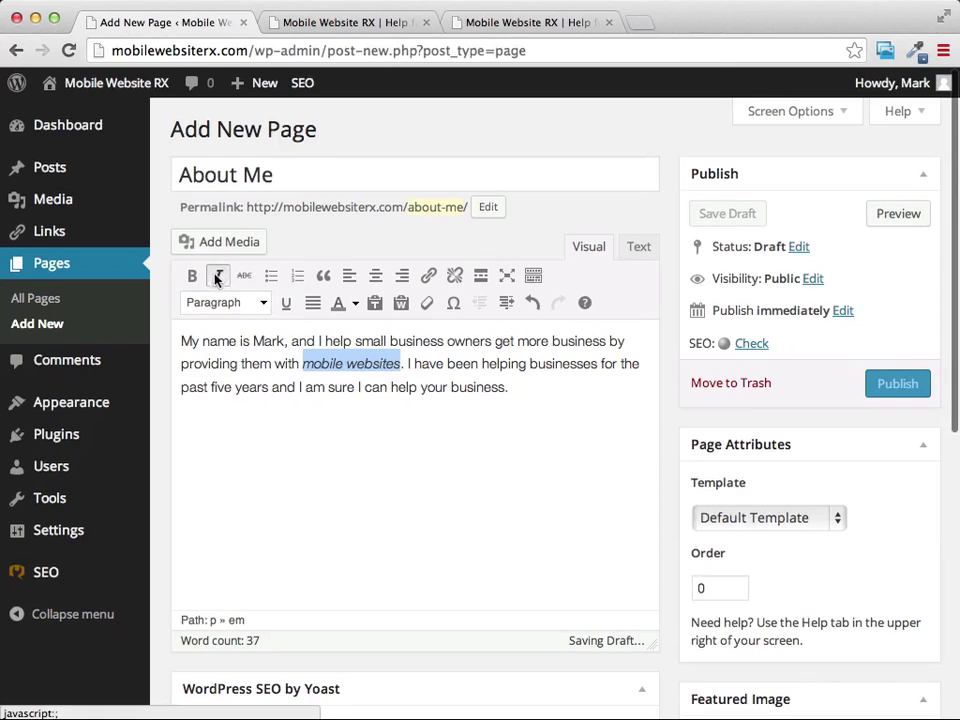
left_click(192, 275)
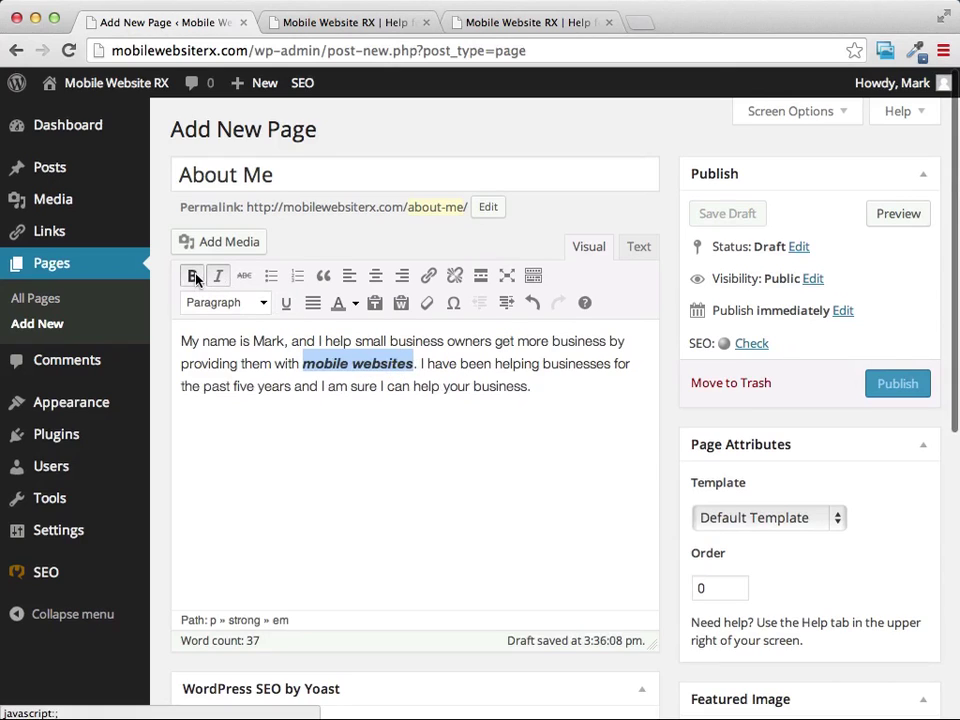
left_click(546, 397)
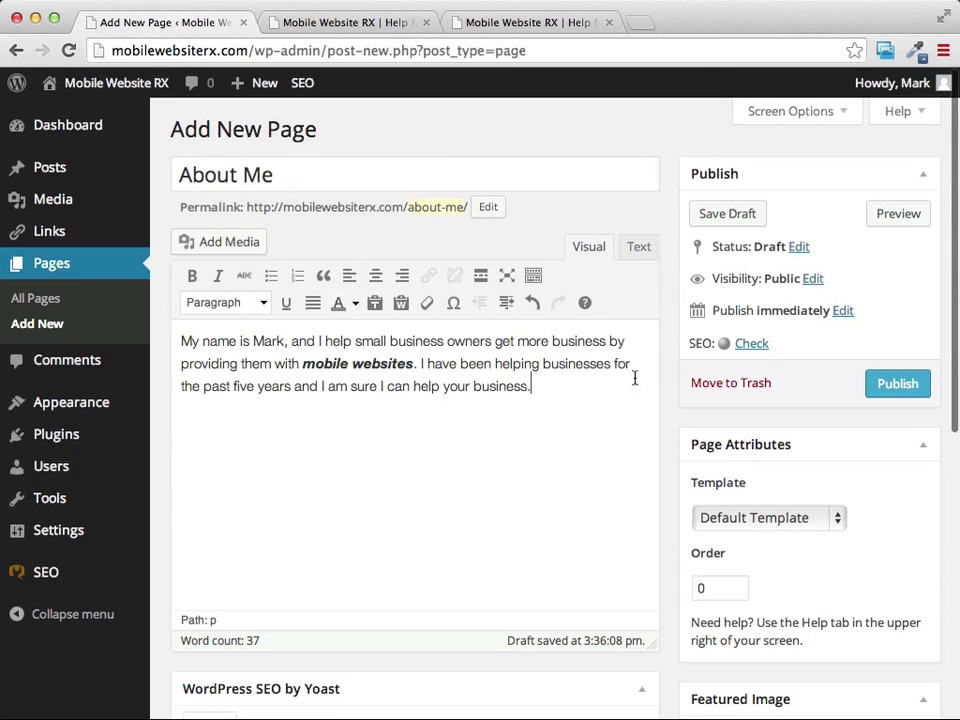
left_click(889, 388)
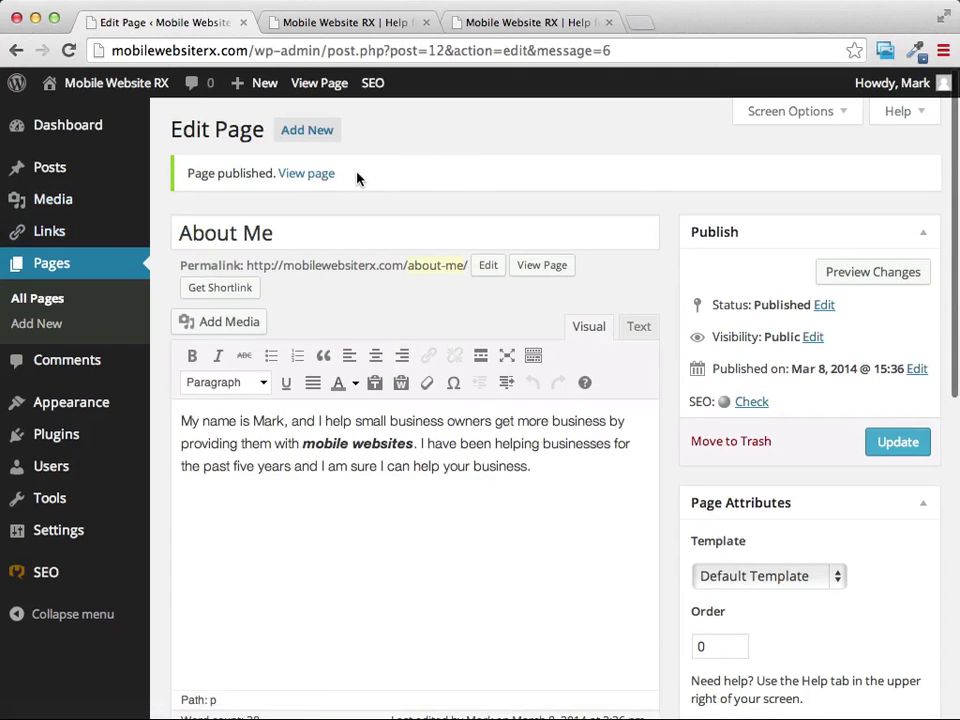
Reload the live site's home page and view the new About Me page from its navigation bar
left_click(546, 24)
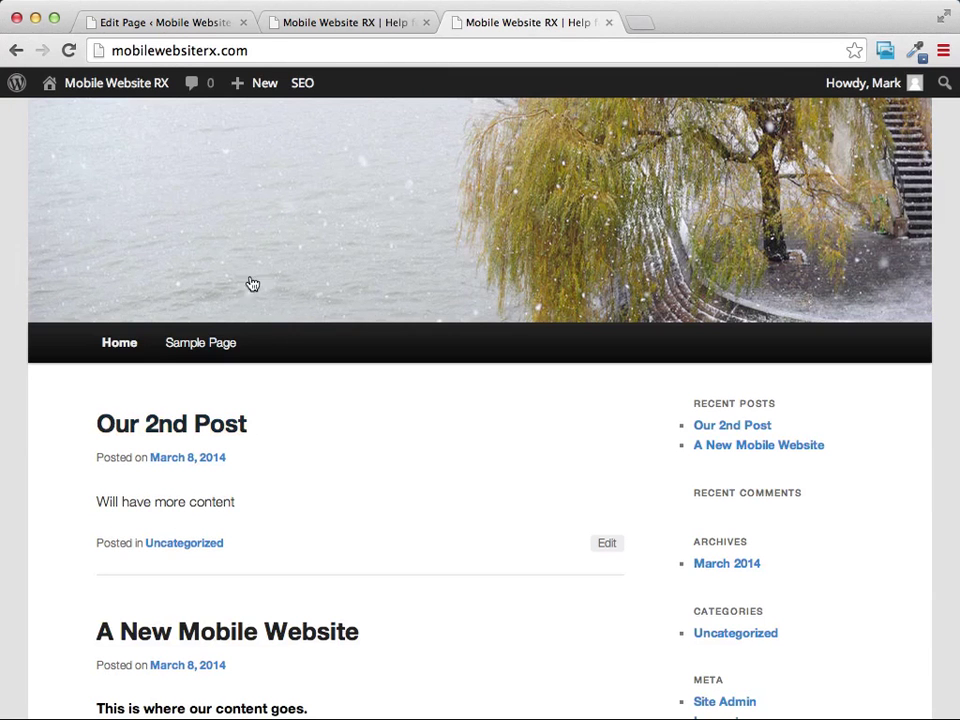
left_click(117, 343)
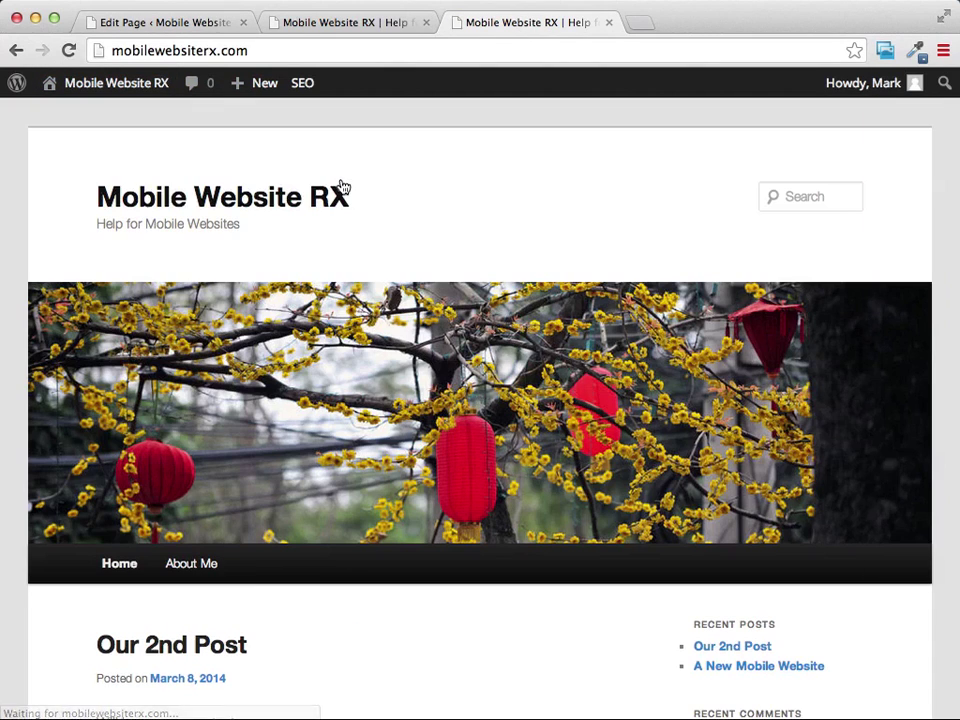
scroll(388, 154, "down", 3)
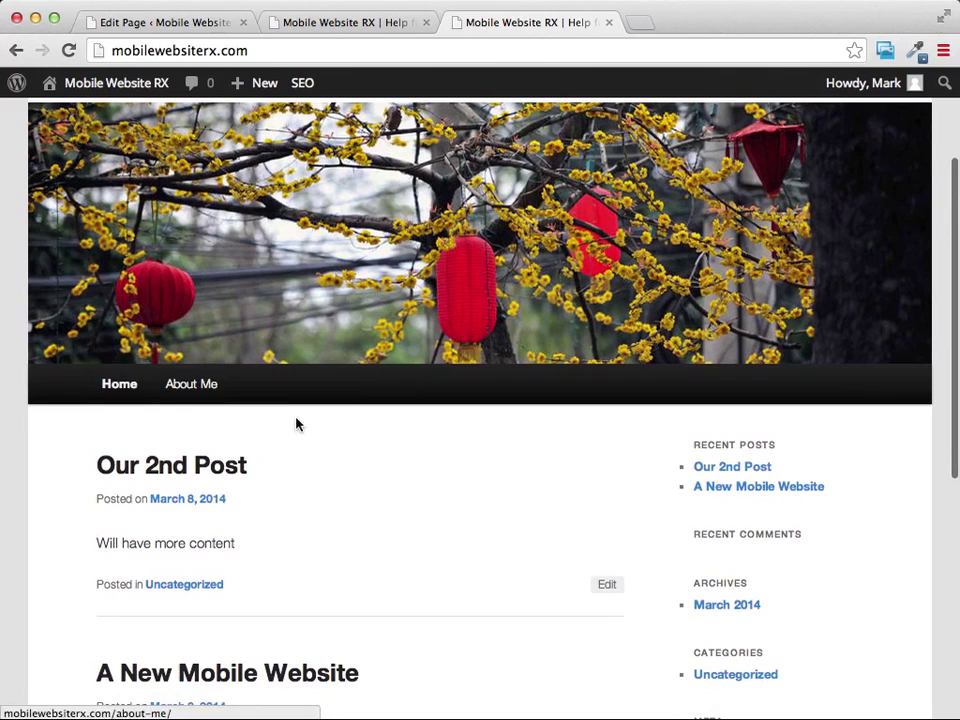
left_click(196, 392)
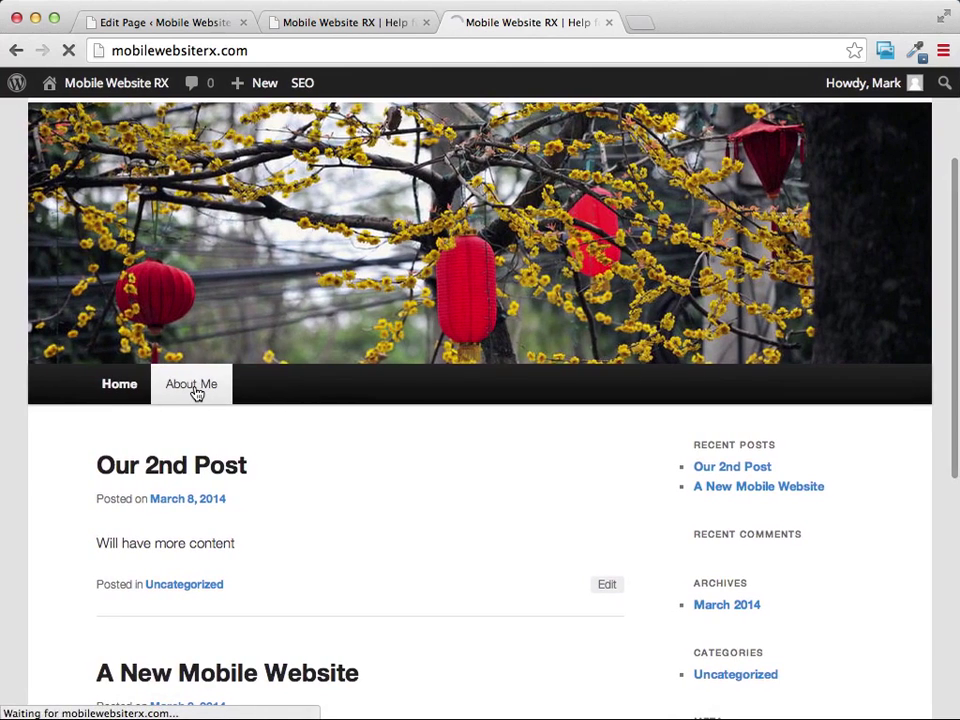
scroll(511, 180, "down", 5)
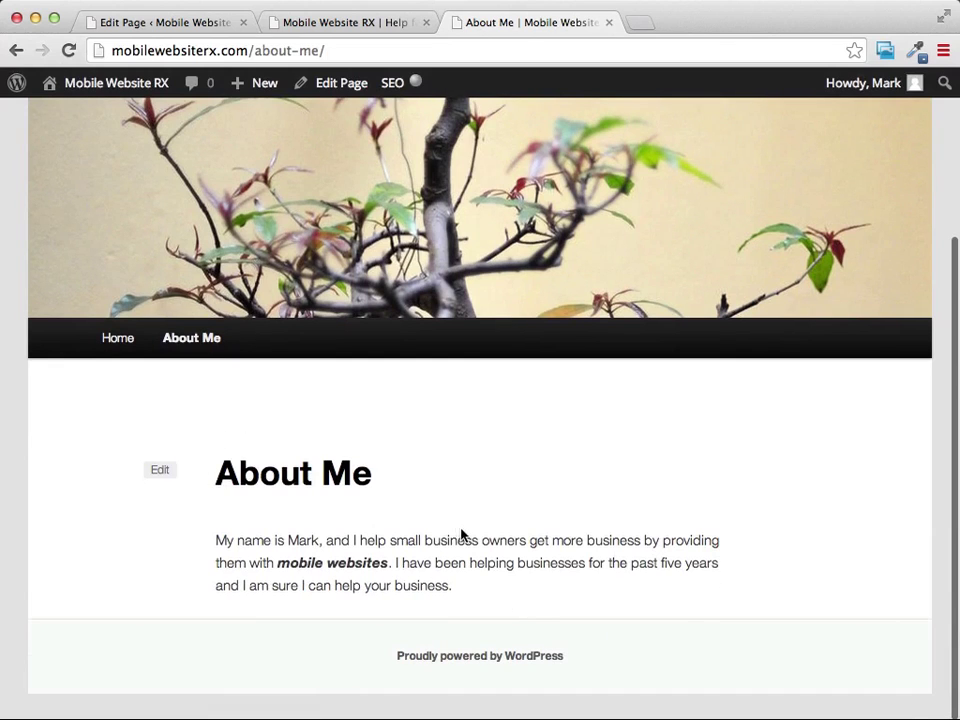
scroll(463, 534, "up", 5)
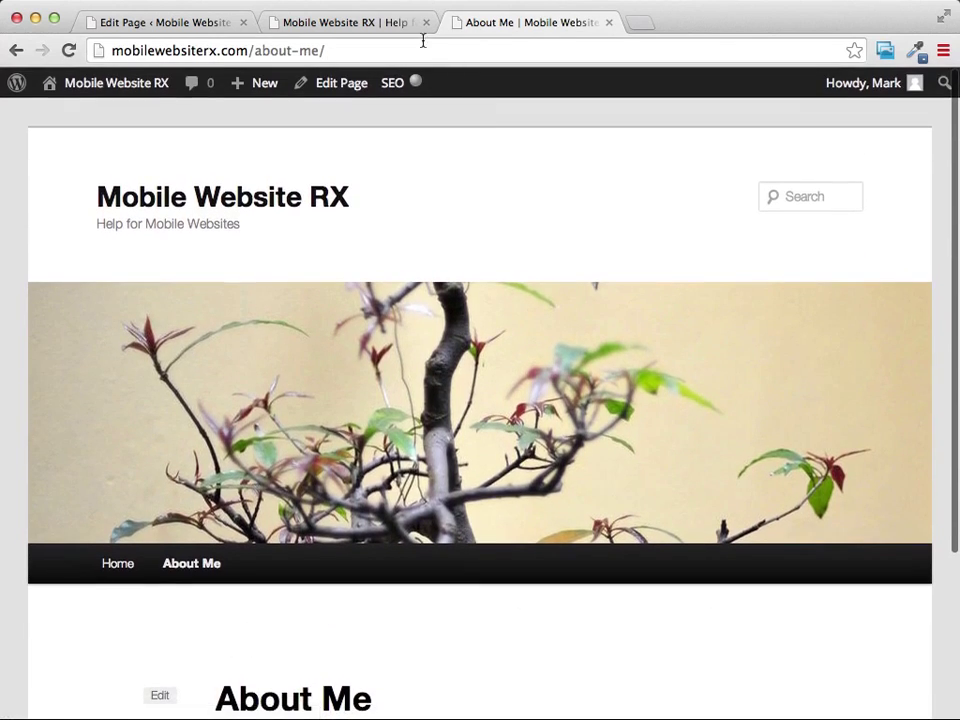
left_click(364, 22)
left_click(531, 21)
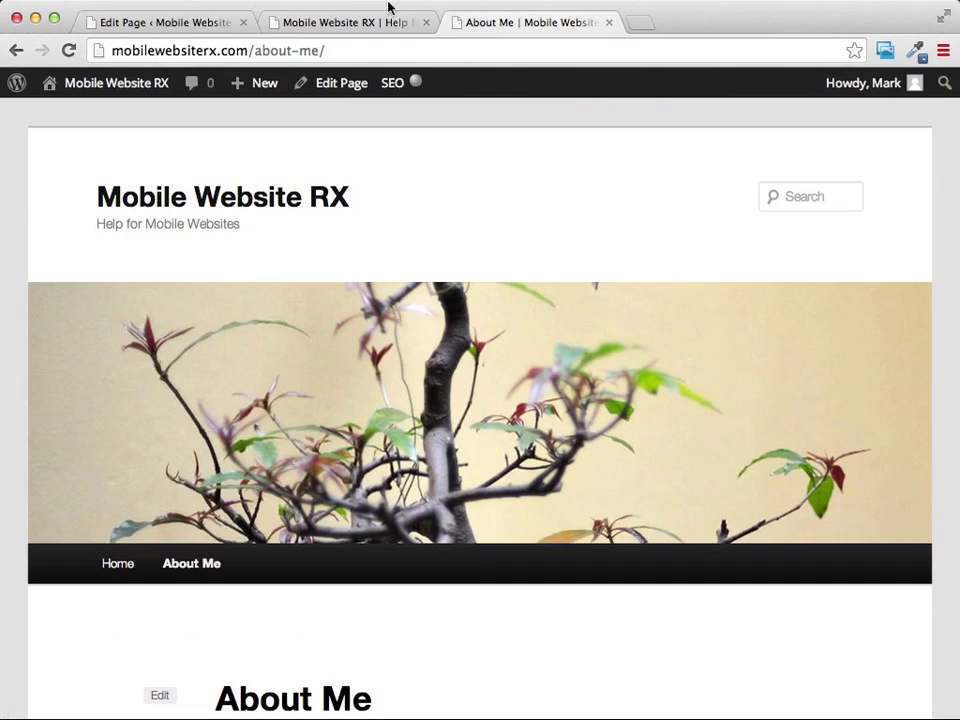
Return to the WordPress admin and review the list of pages and the list of posts
left_click(146, 22)
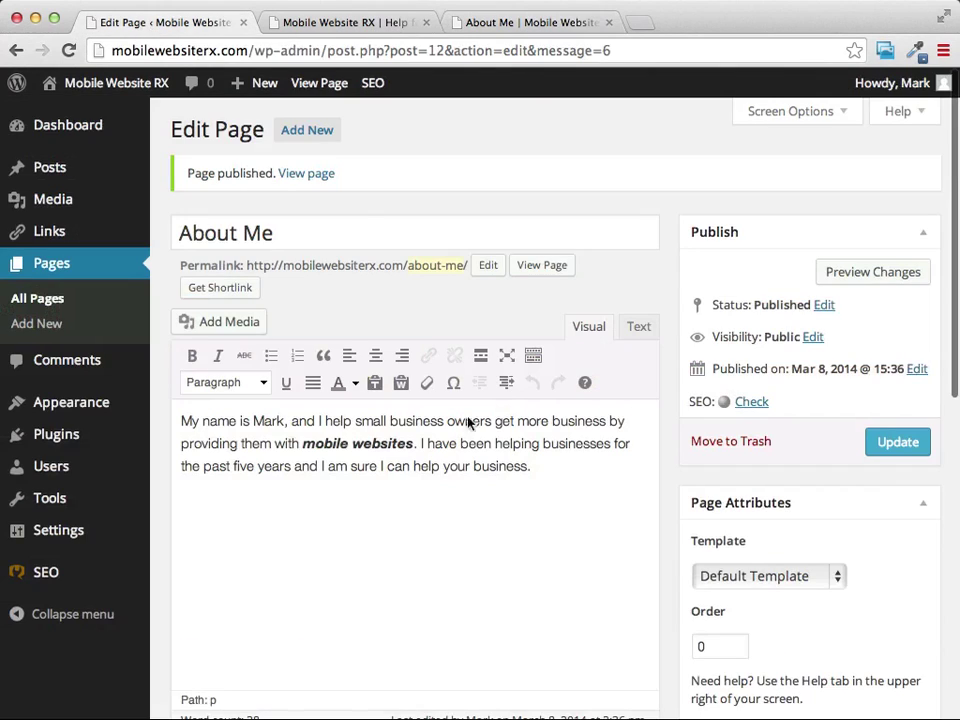
left_click(45, 265)
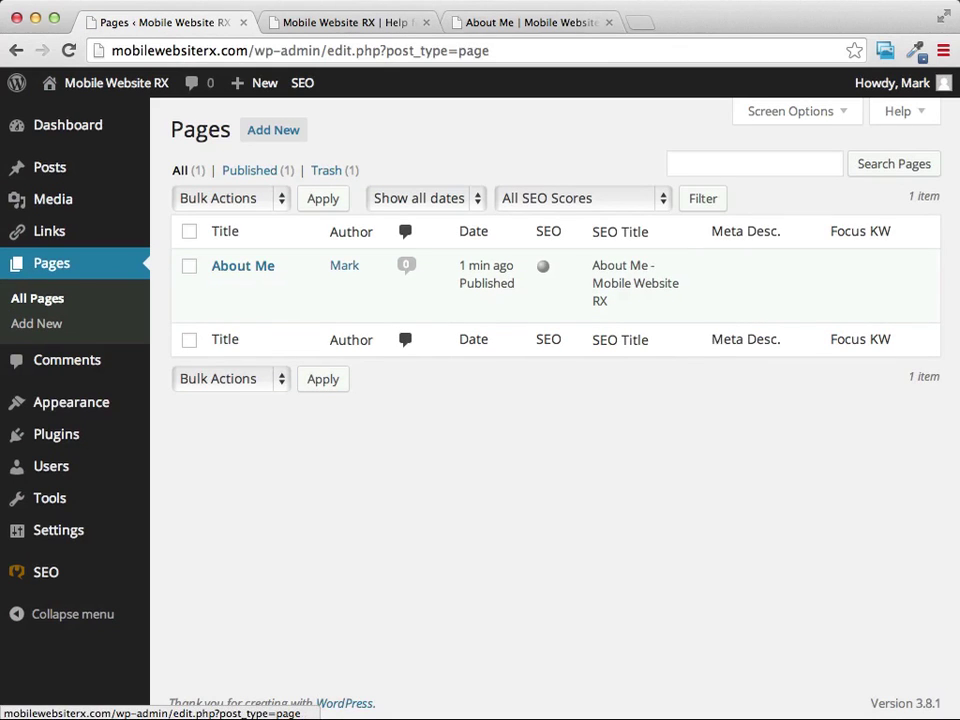
mouse_move(57, 176)
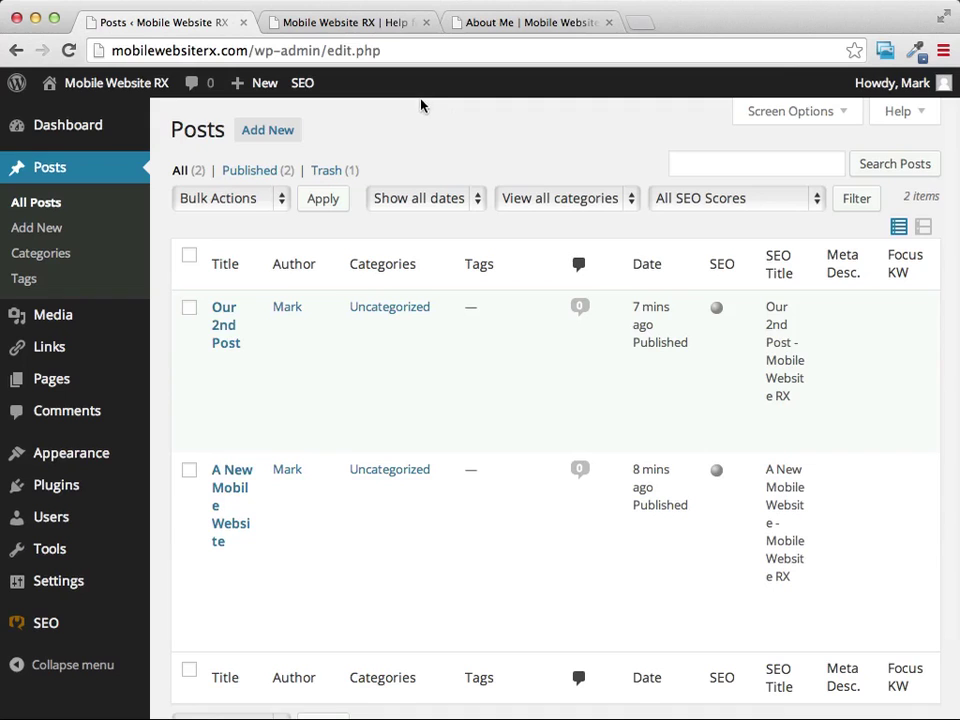
Compare the About Me page with the home page's post listing and sidebar on the live site
left_click(330, 24)
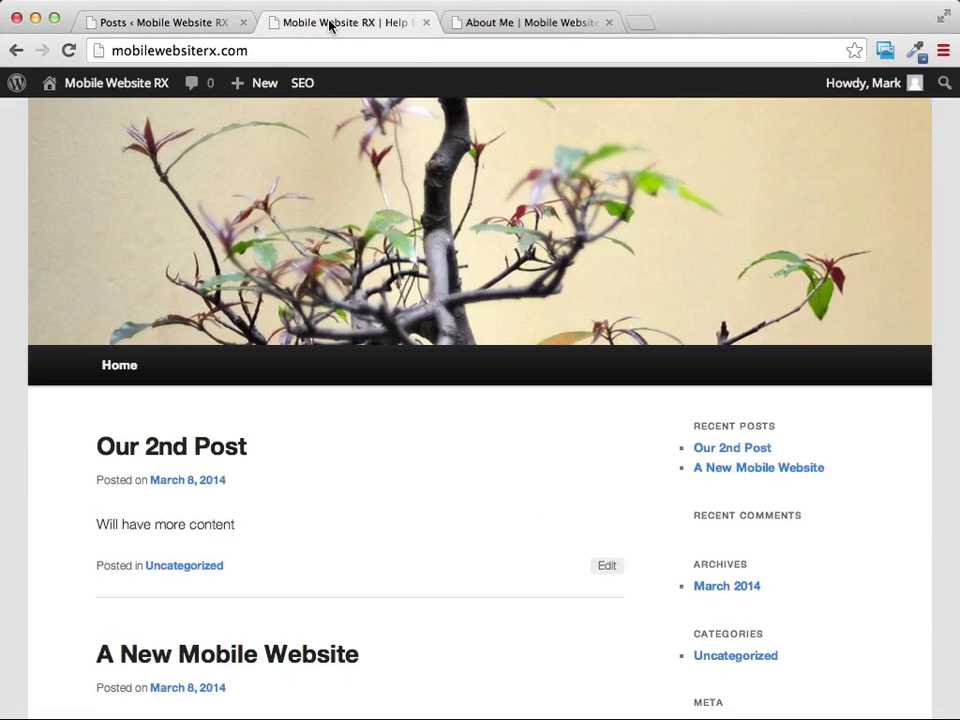
left_click(556, 22)
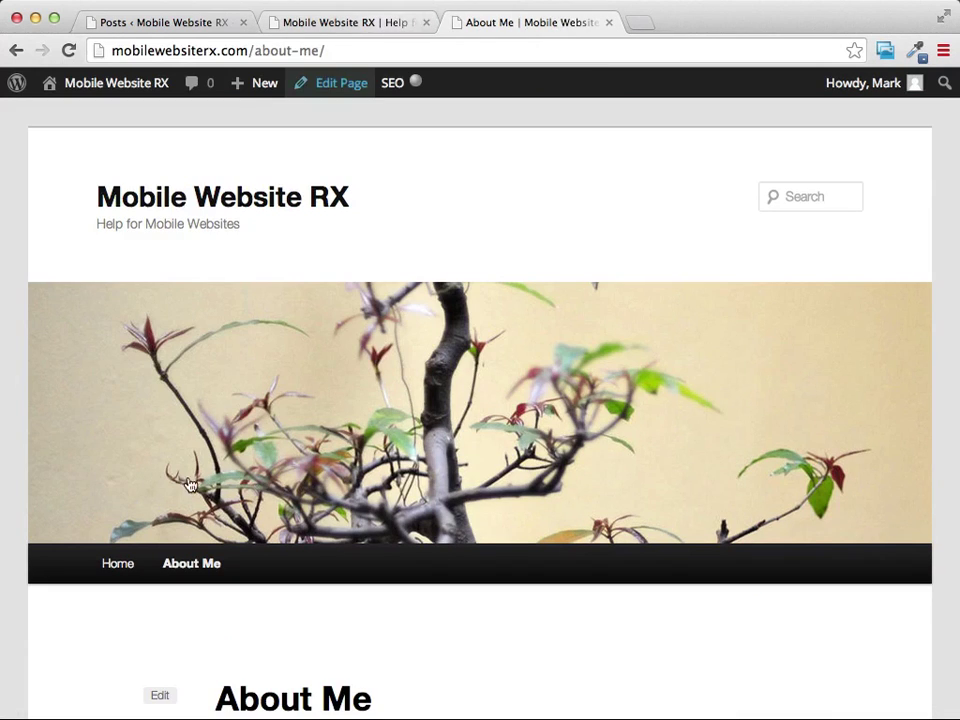
scroll(363, 217, "down", 3)
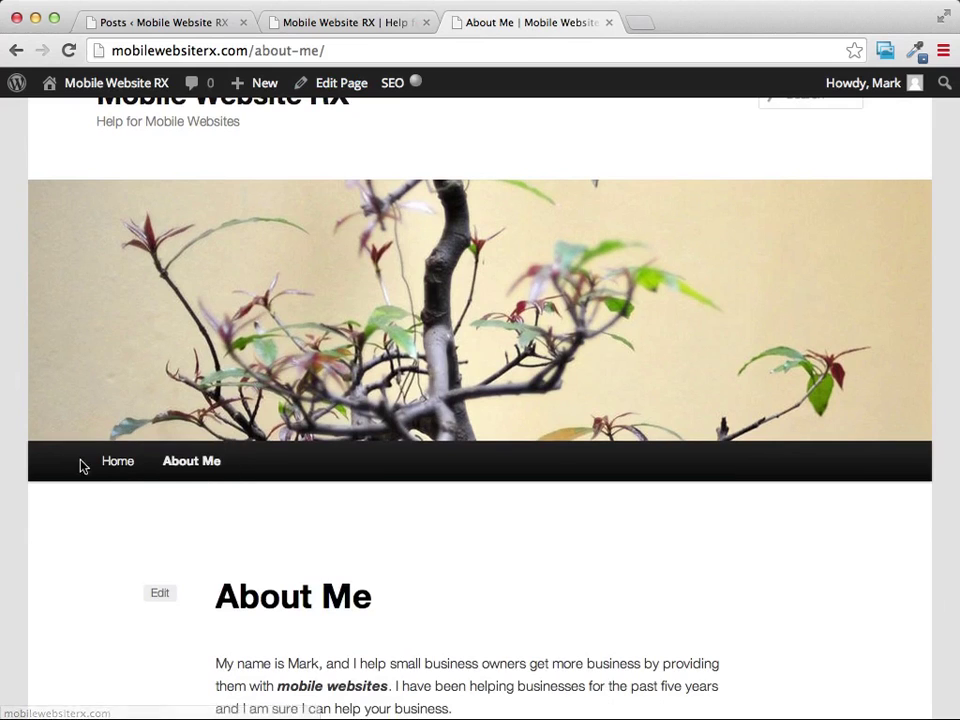
left_click(361, 22)
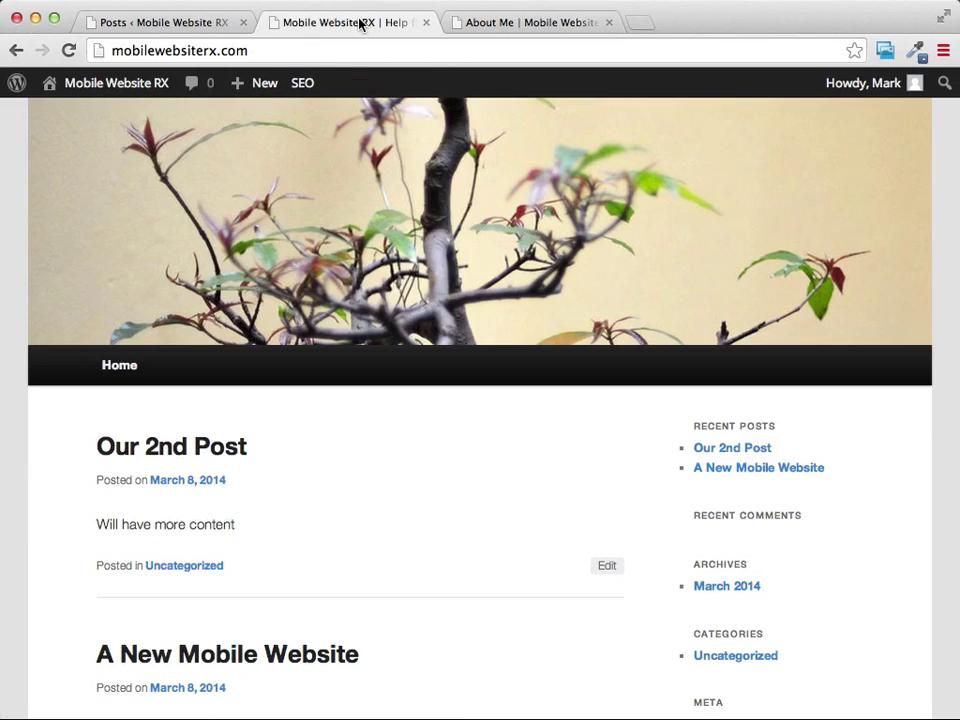
scroll(776, 426, "down", 1)
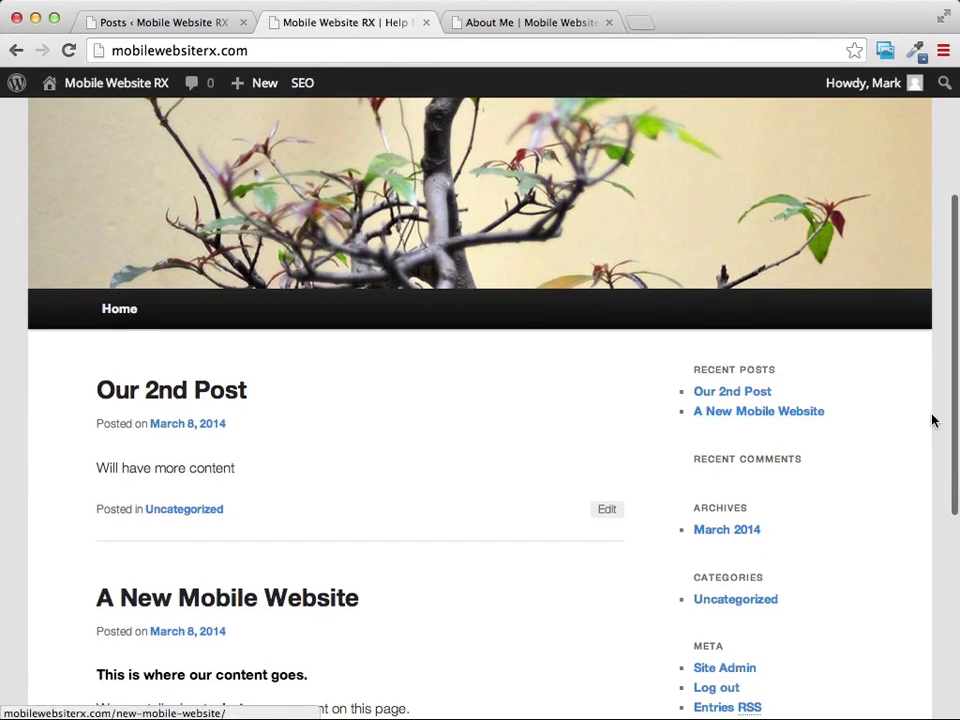
scroll(934, 420, "down", 2)
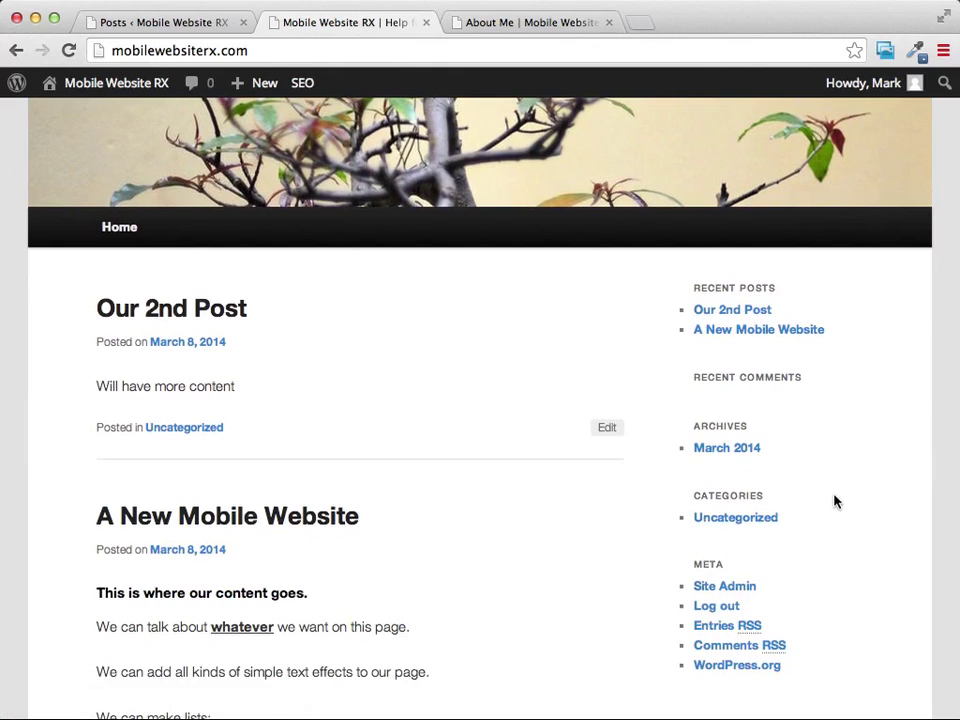
scroll(834, 499, "up", 3)
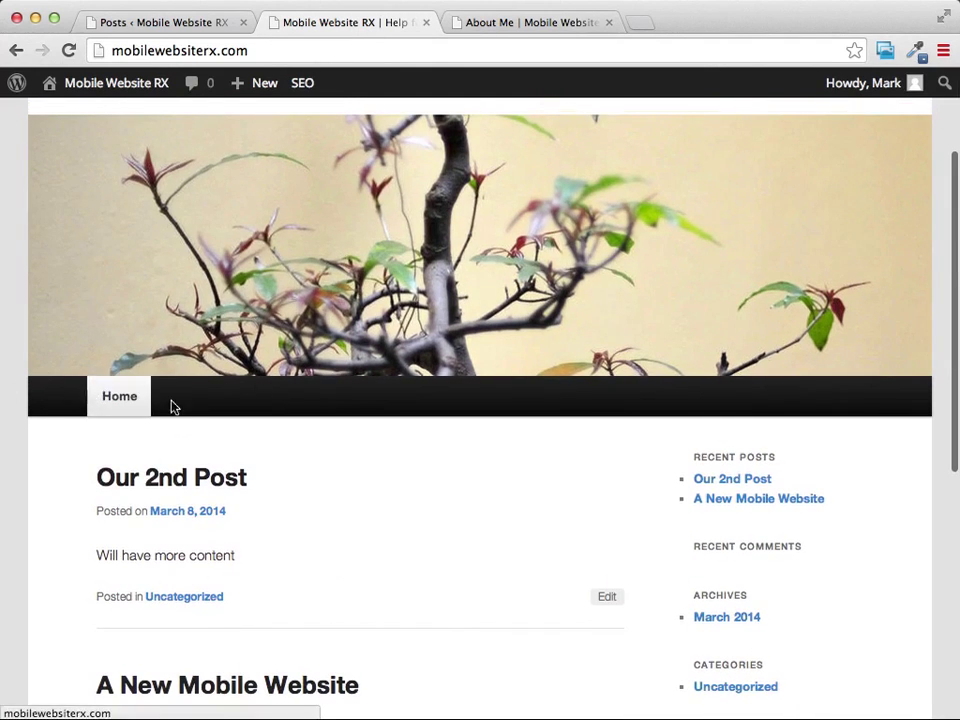